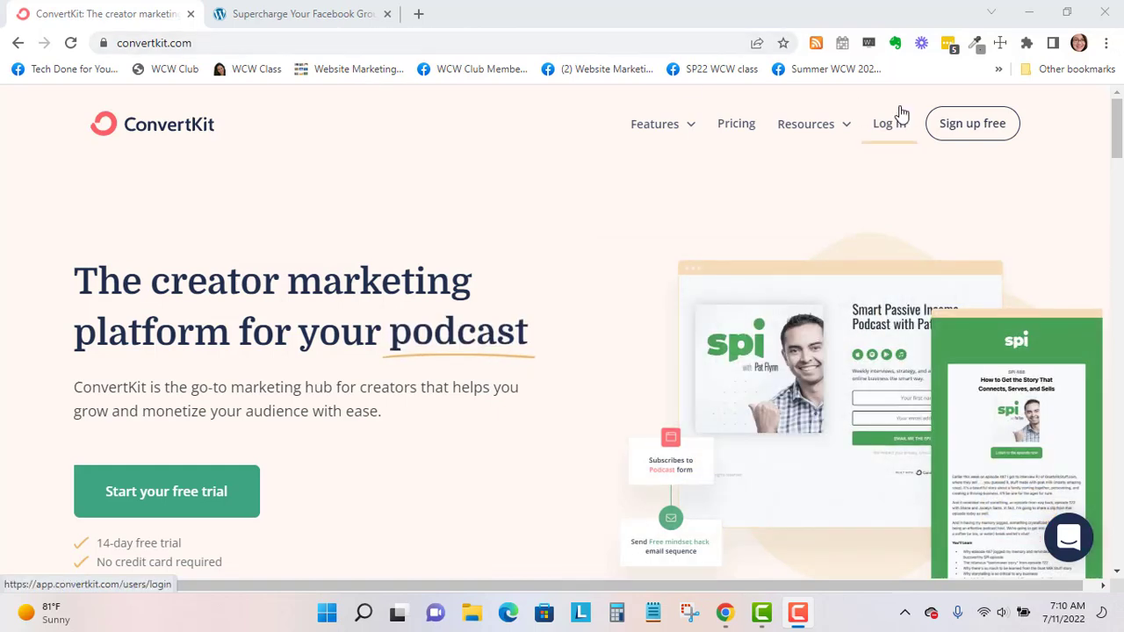
Step: Go to techdoneforyou.com/convertkit to reach the ConvertKit home page
click(288, 42)
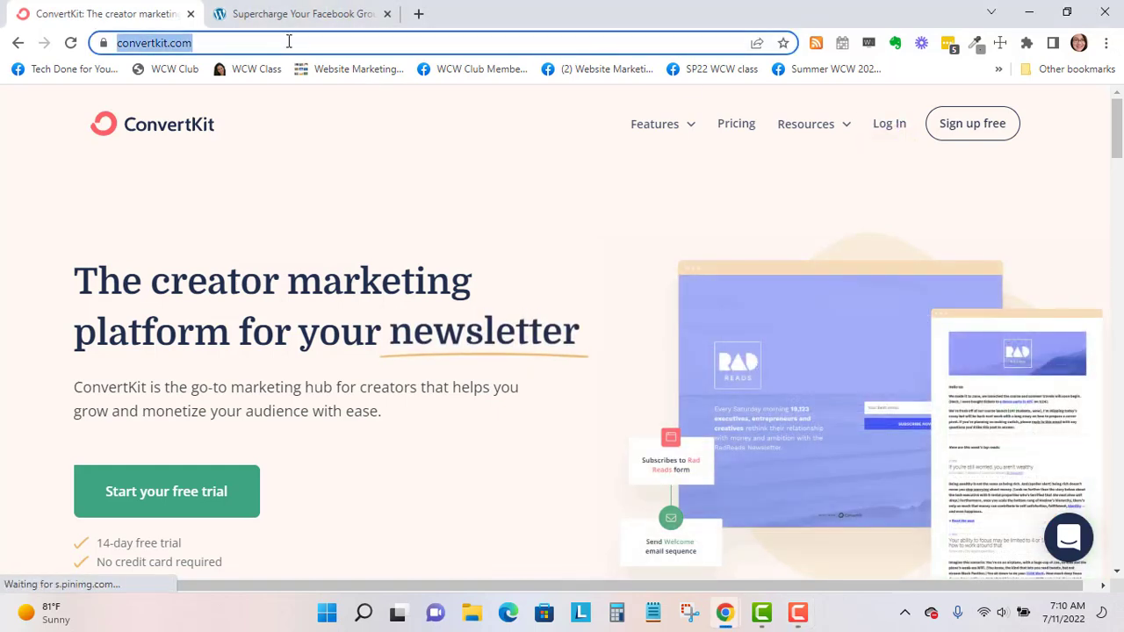
text(techd)
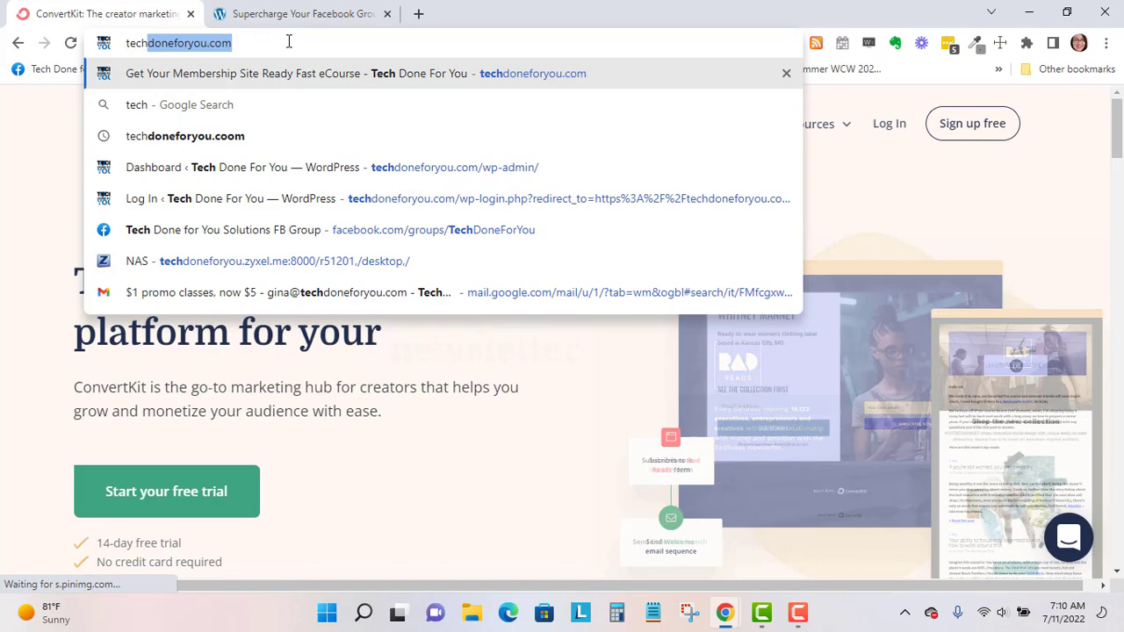
key(Right)
text(/)
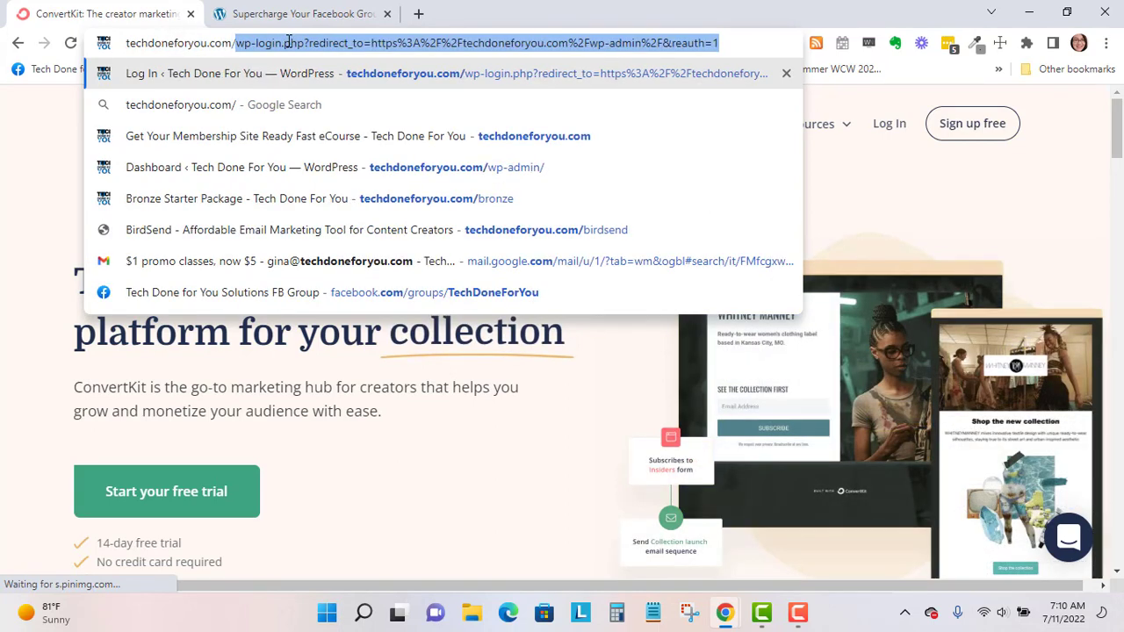
text(convert)
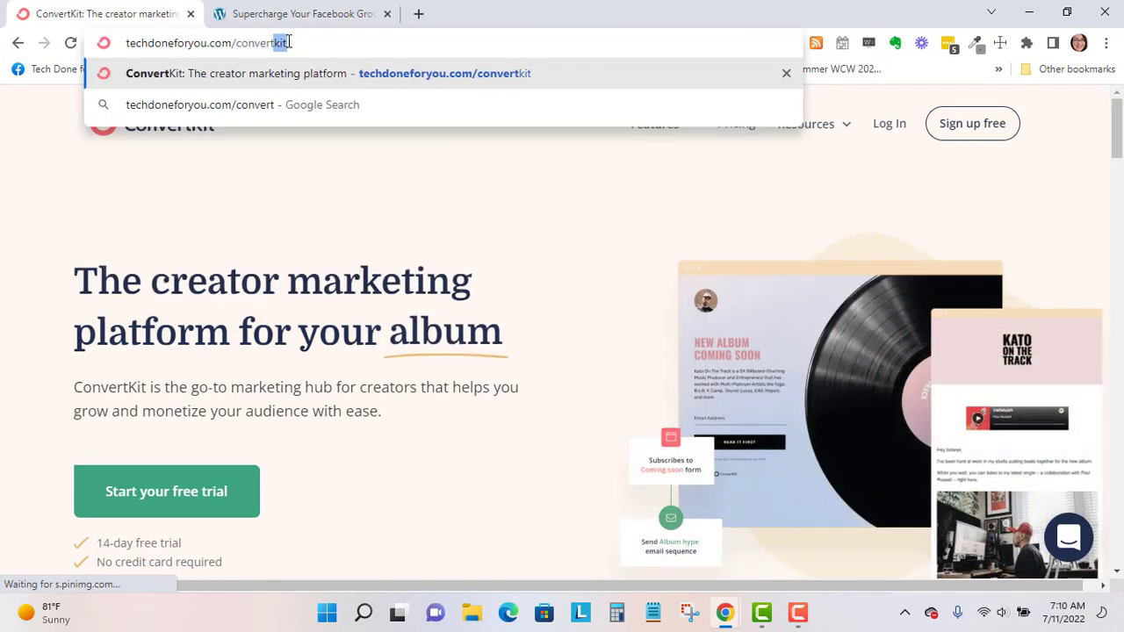
text(kit)
key(Return)
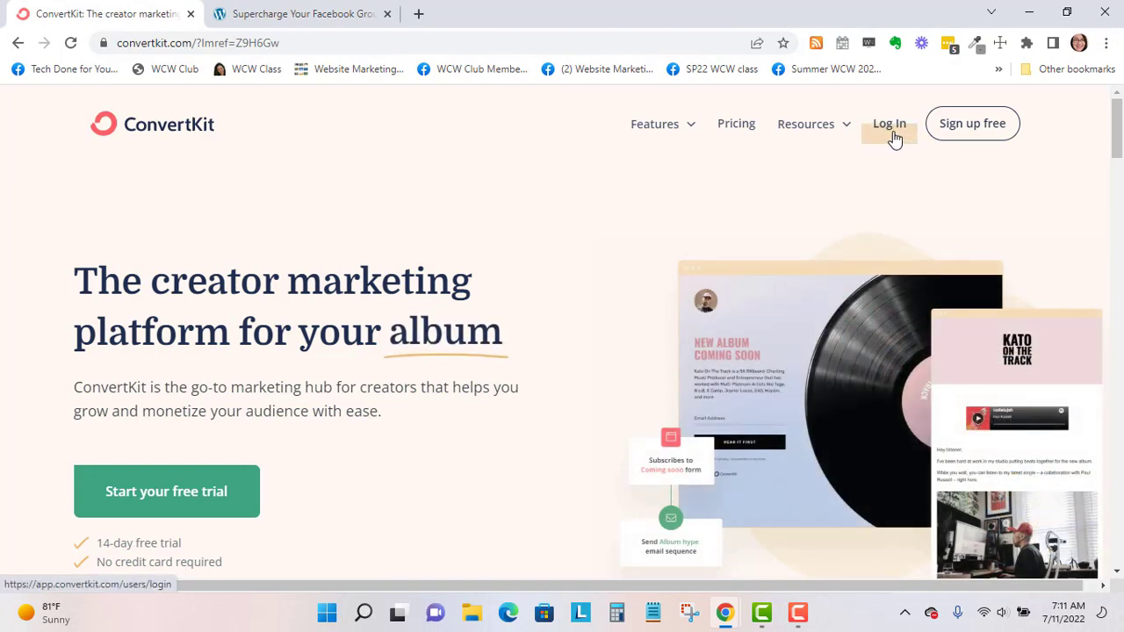
Step: Log in to ConvertKit, open Send > Broadcasts, and start a new broadcast
click(889, 125)
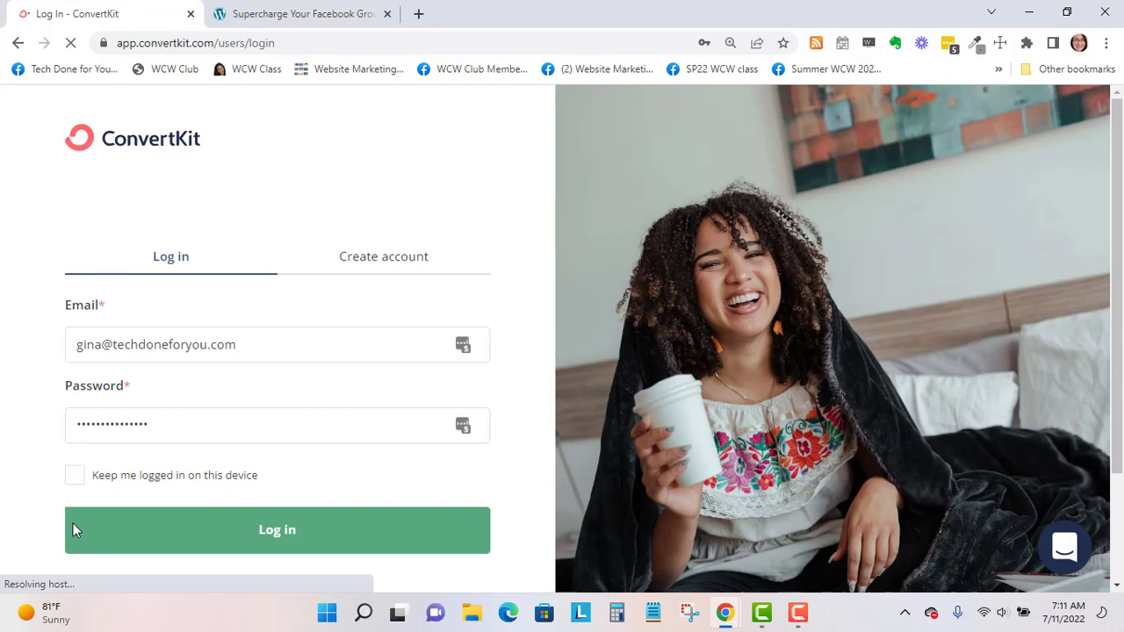
click(233, 526)
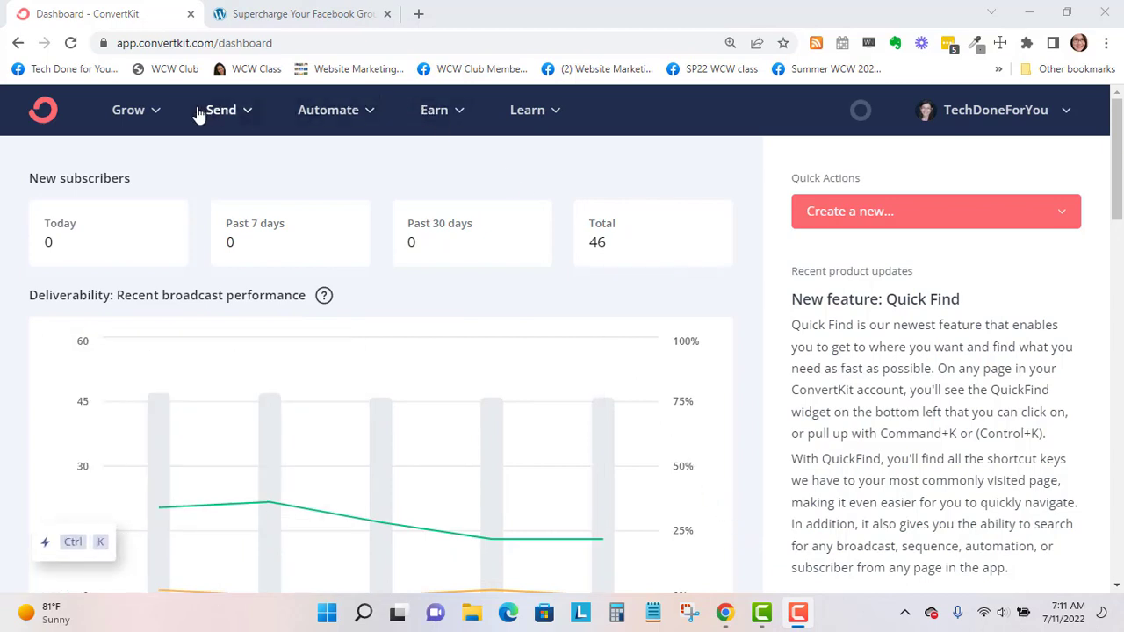
click(246, 113)
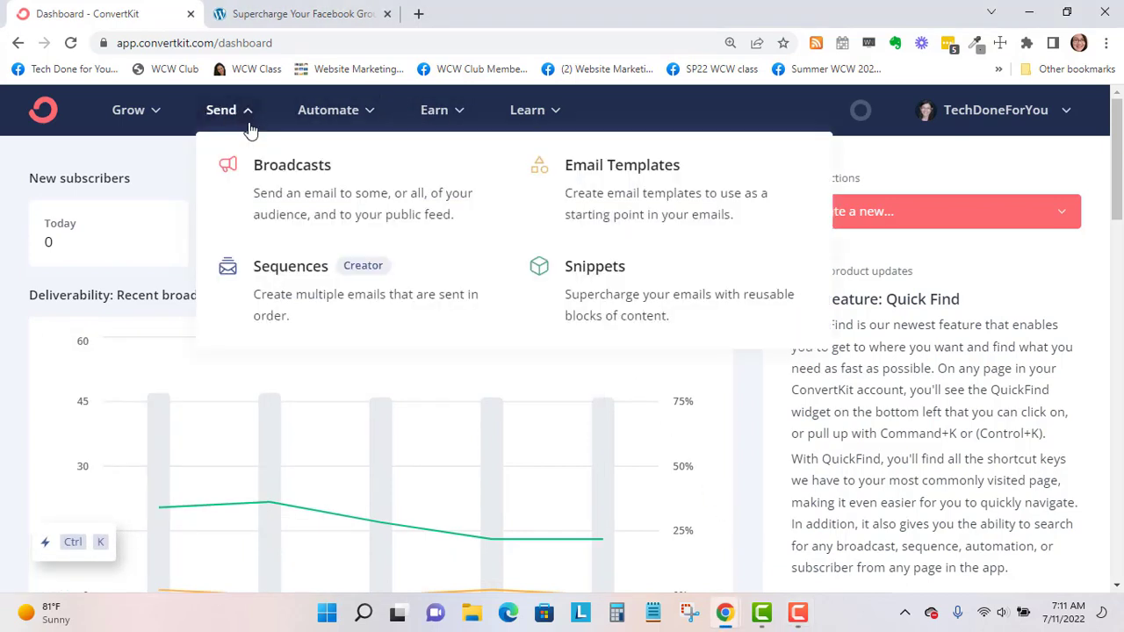
click(273, 191)
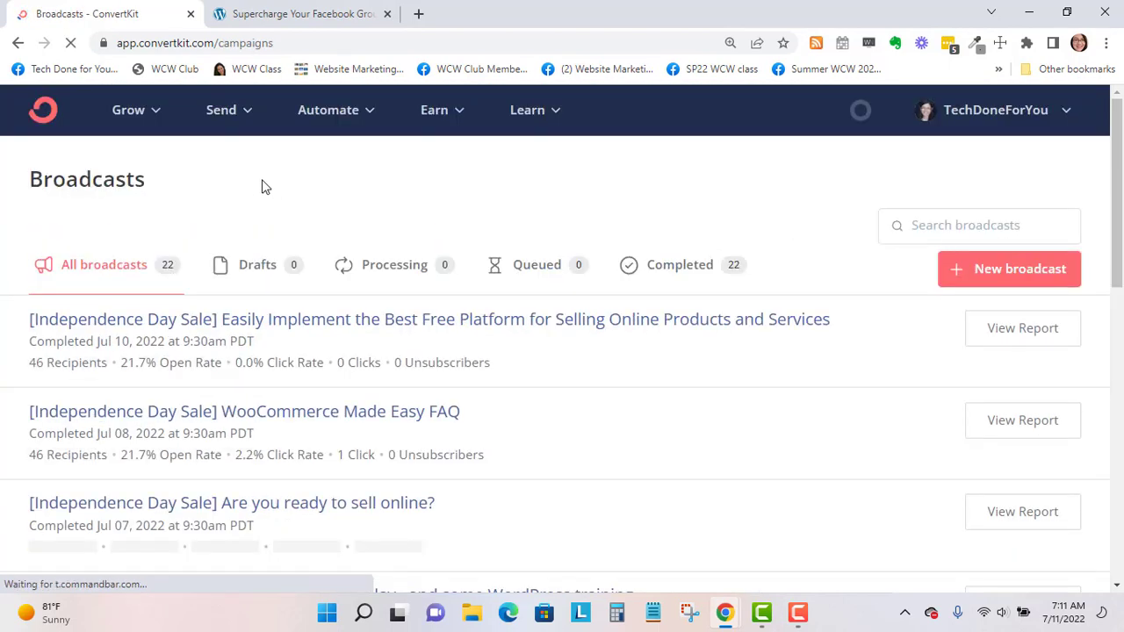
click(995, 276)
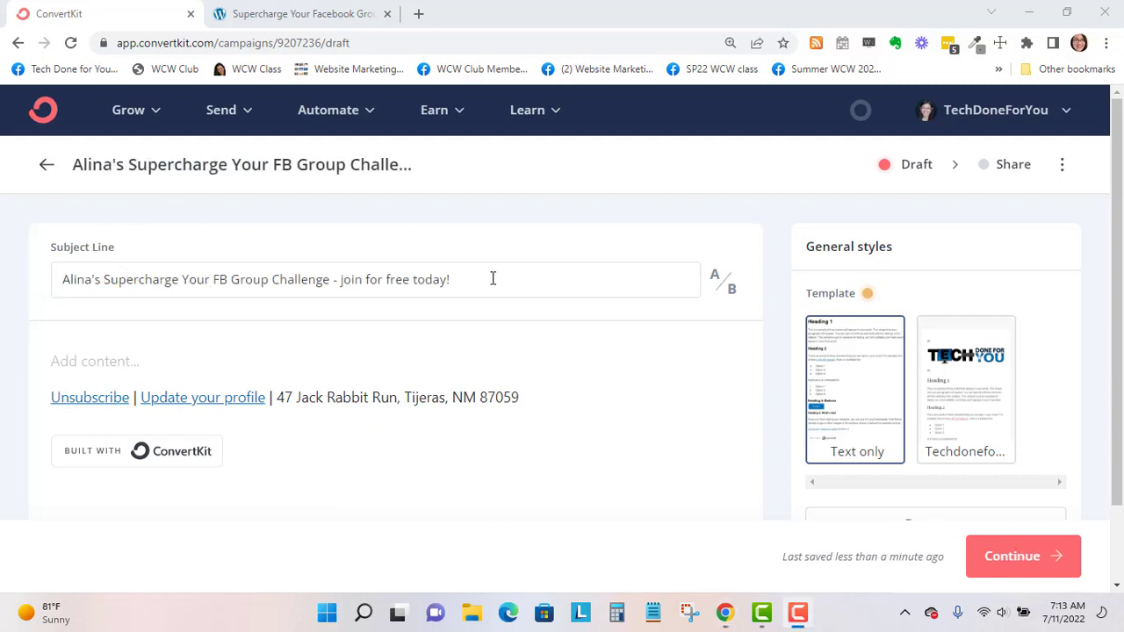
Step: Type 'Hi' at the start of the empty email body
click(76, 356)
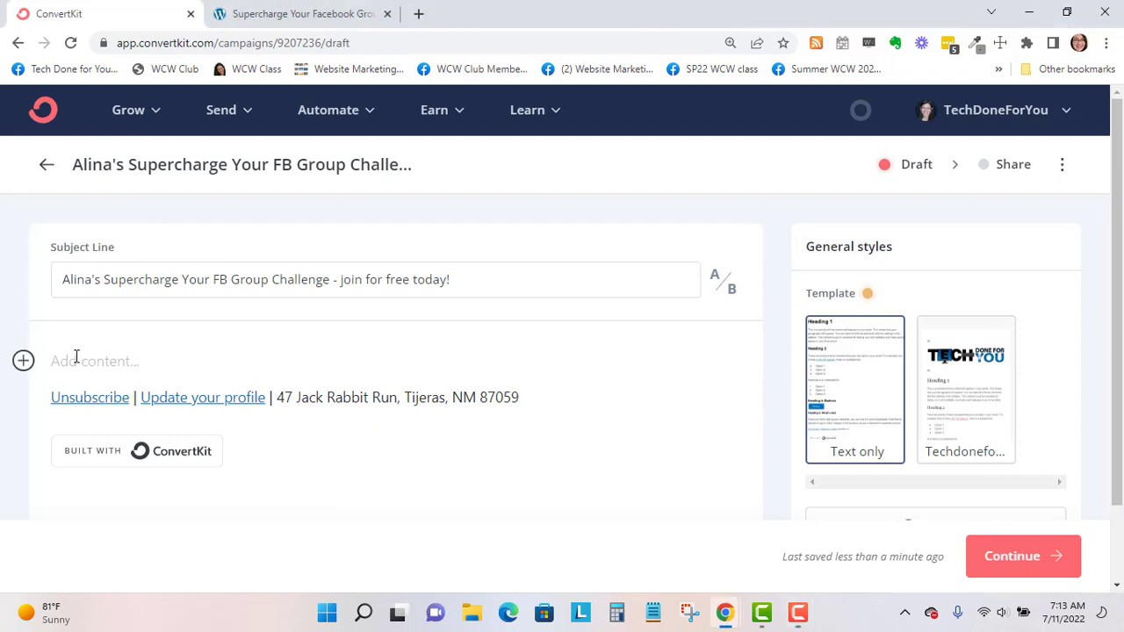
text(Hi)
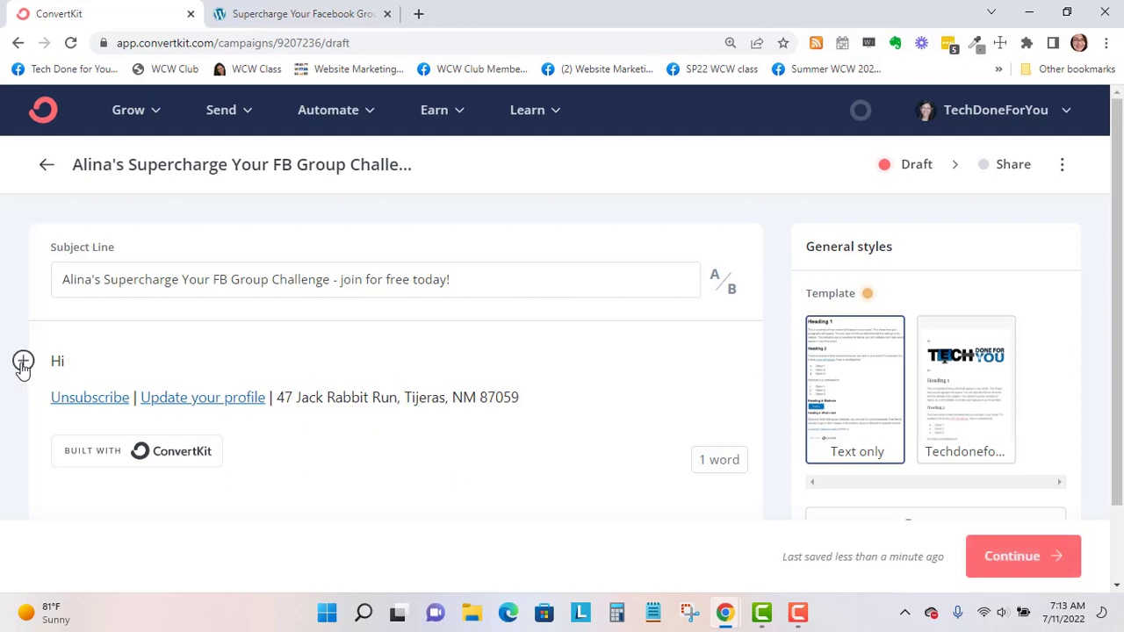
Step: Insert the Subscriber first name personalization tag after 'Hi'
click(23, 362)
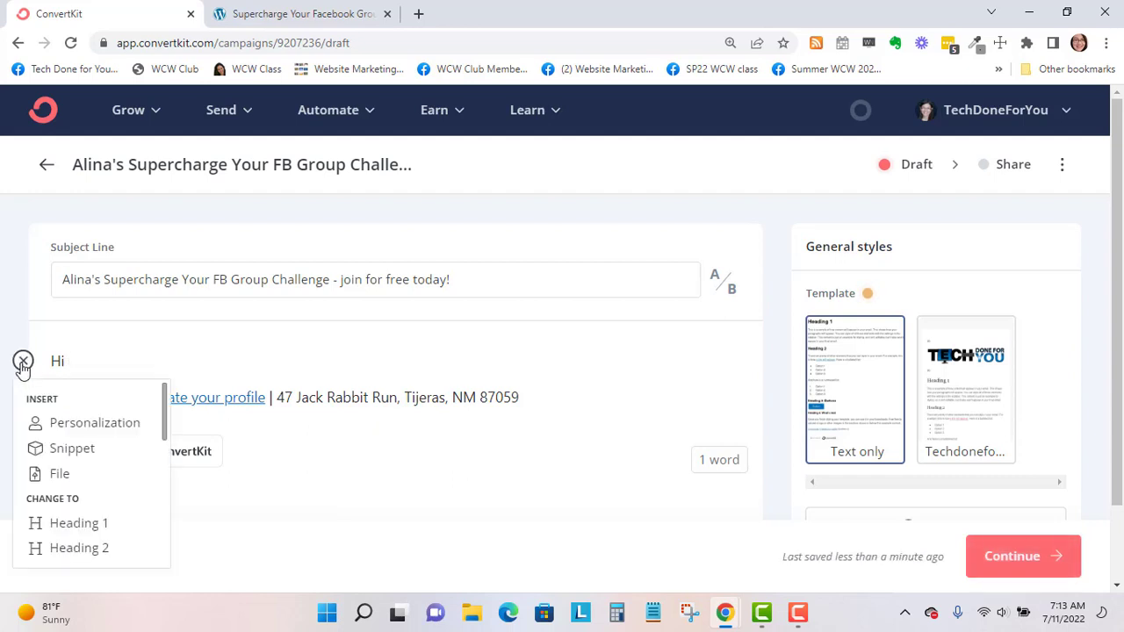
click(77, 426)
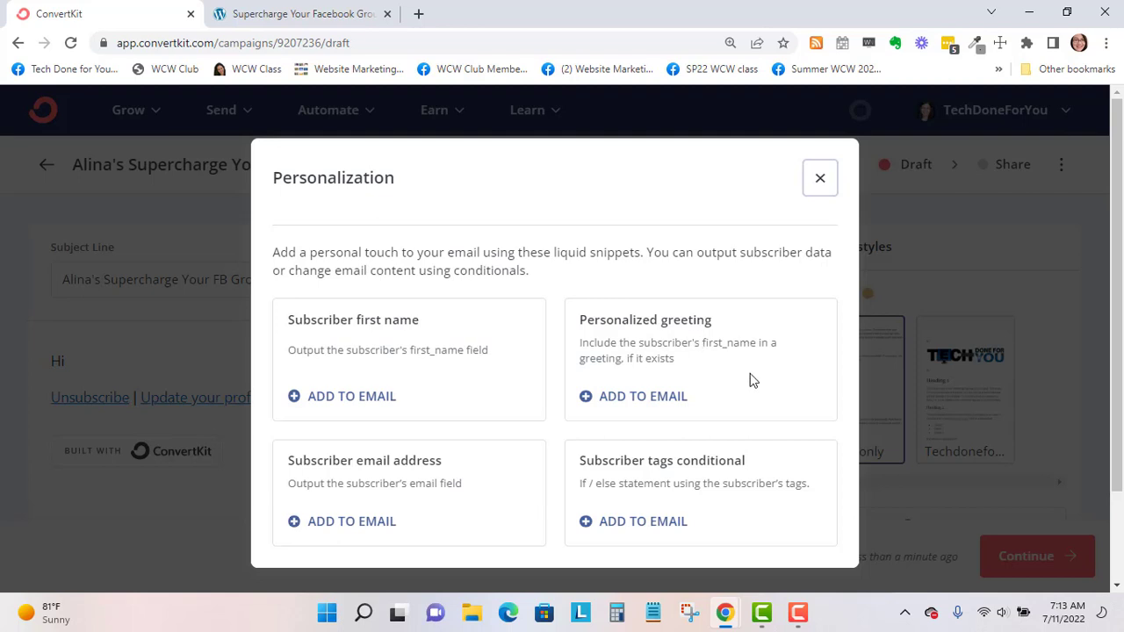
scroll(749, 378, down, 1)
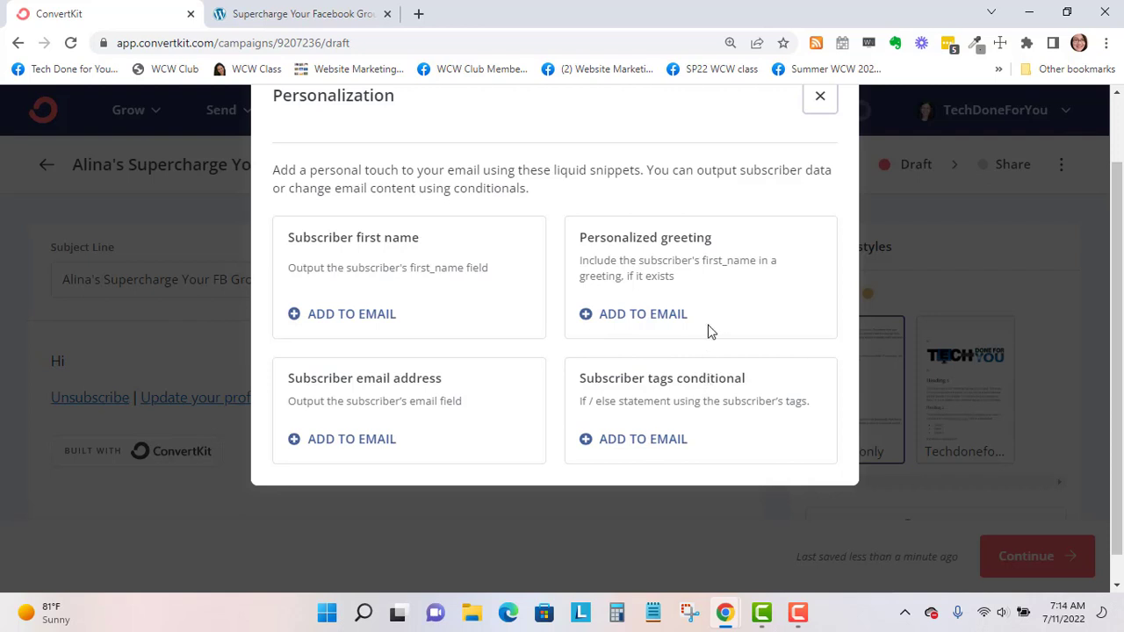
click(346, 316)
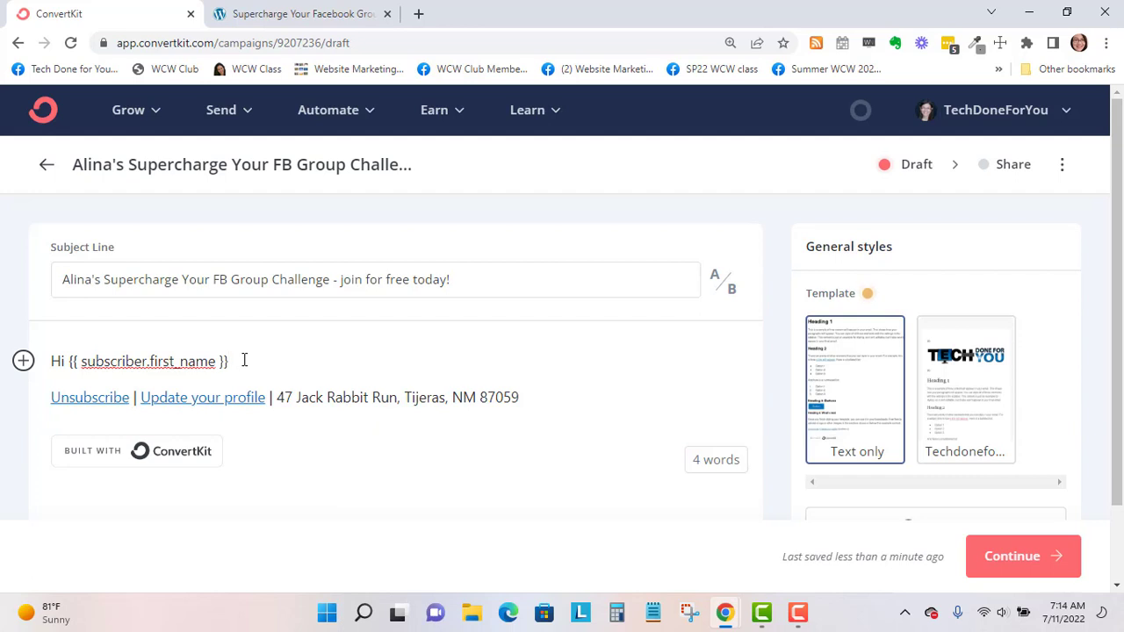
Step: Add a comma after the greeting and paste the promo copy on a new line
text(,)
key(Return)
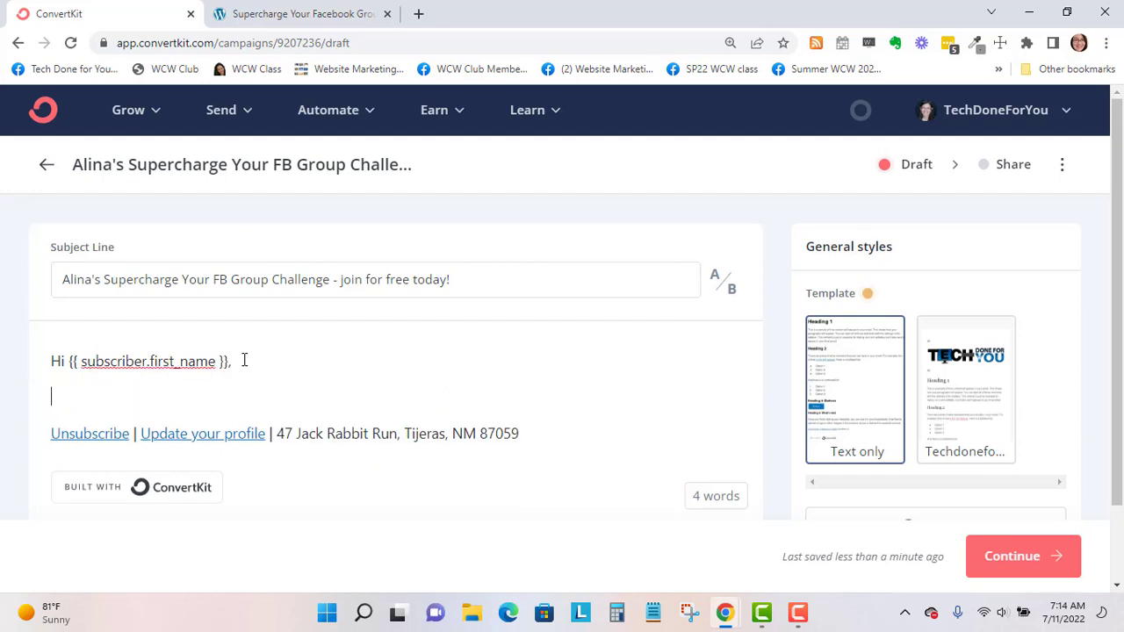
right_click(53, 399)
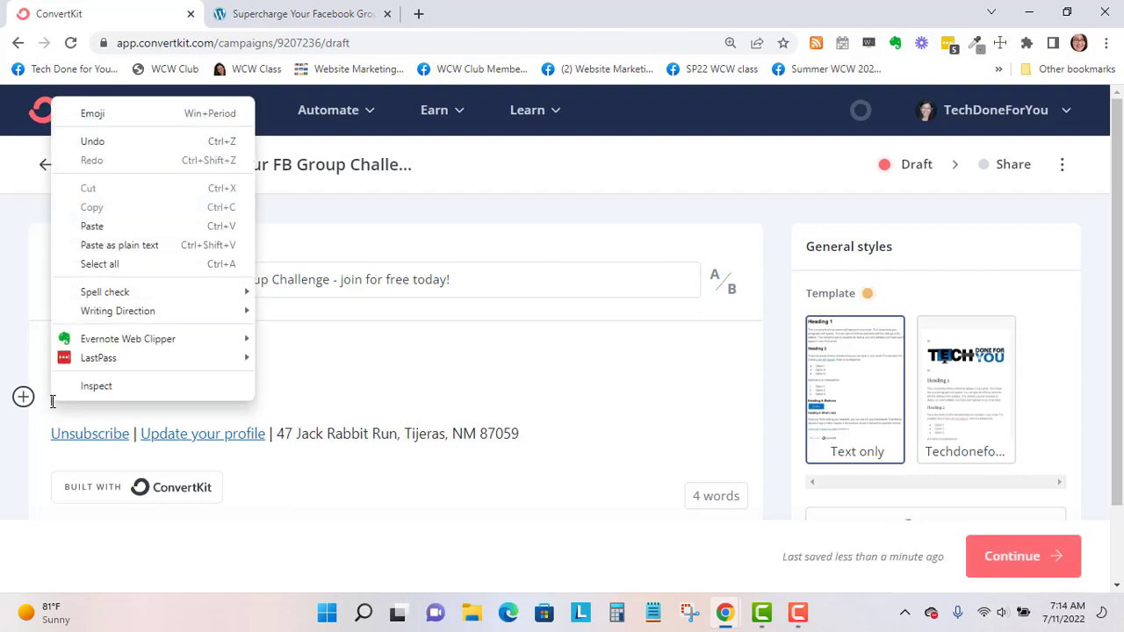
click(102, 230)
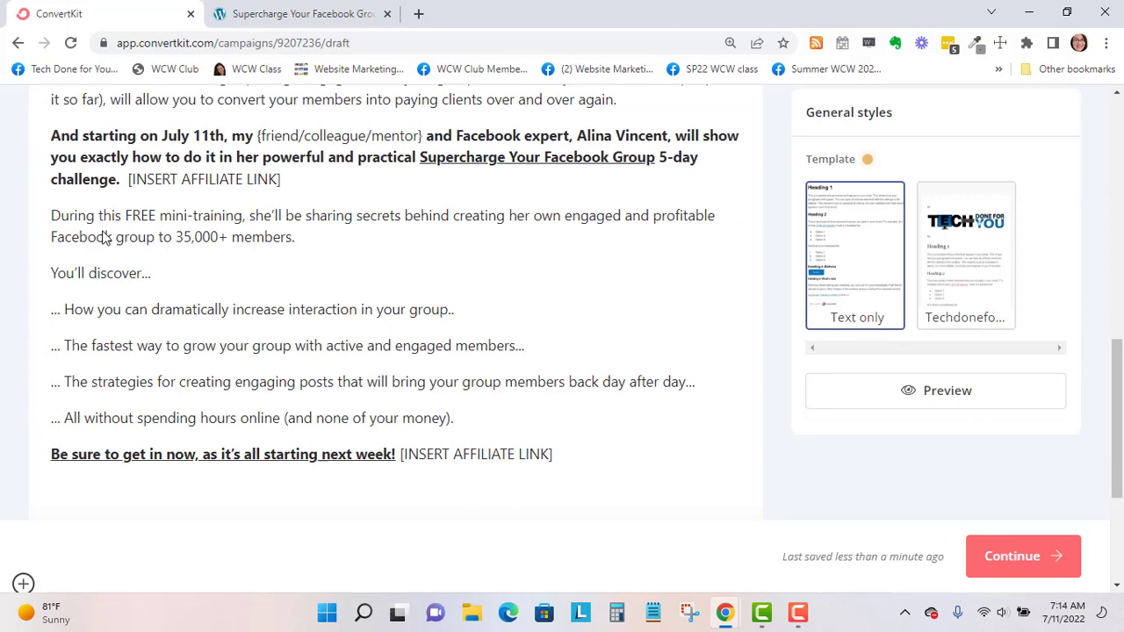
Step: Delete the pasted copy's duplicate 'Hi NAME,' line
scroll(255, 352, up, 2)
scroll(271, 365, up, 5)
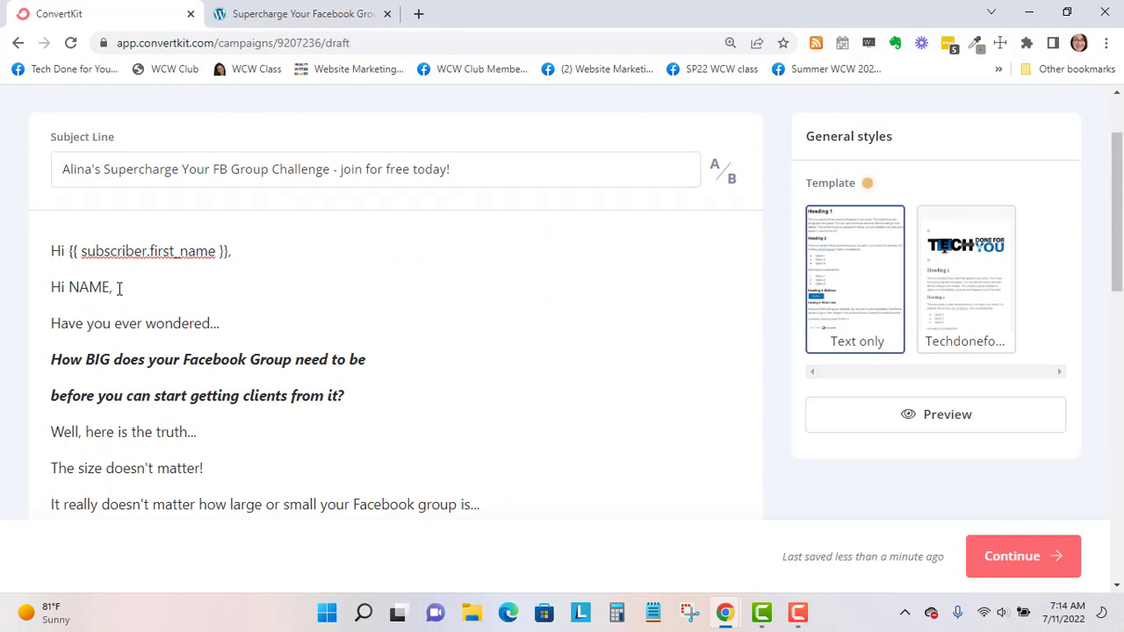
drag(116, 287, 15, 298)
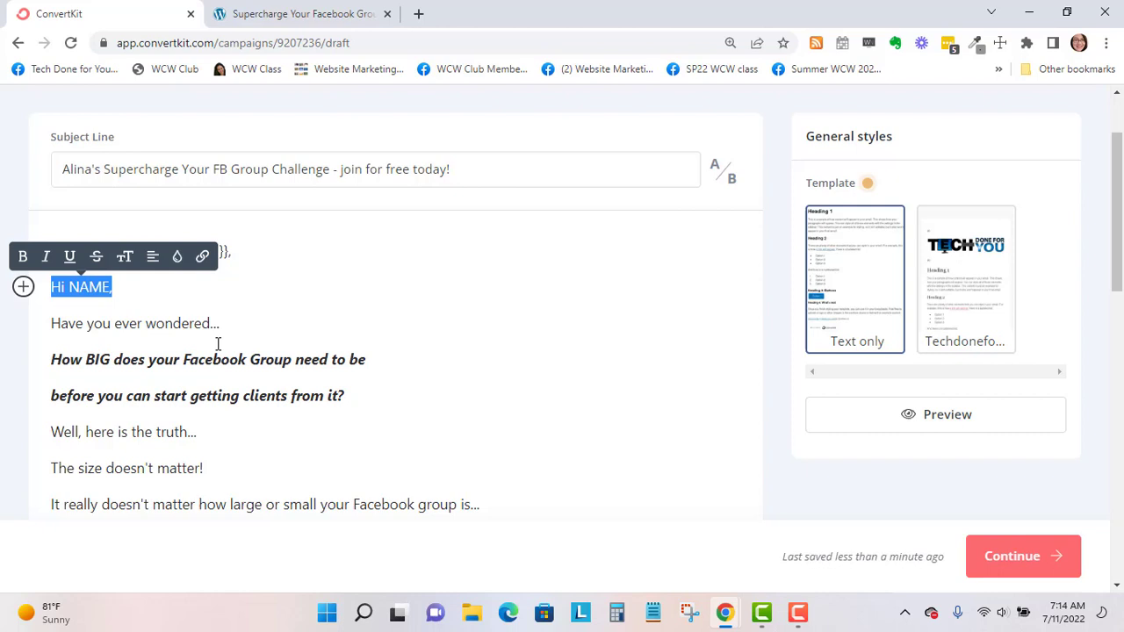
key(BackSpace)
key(BackSpace)
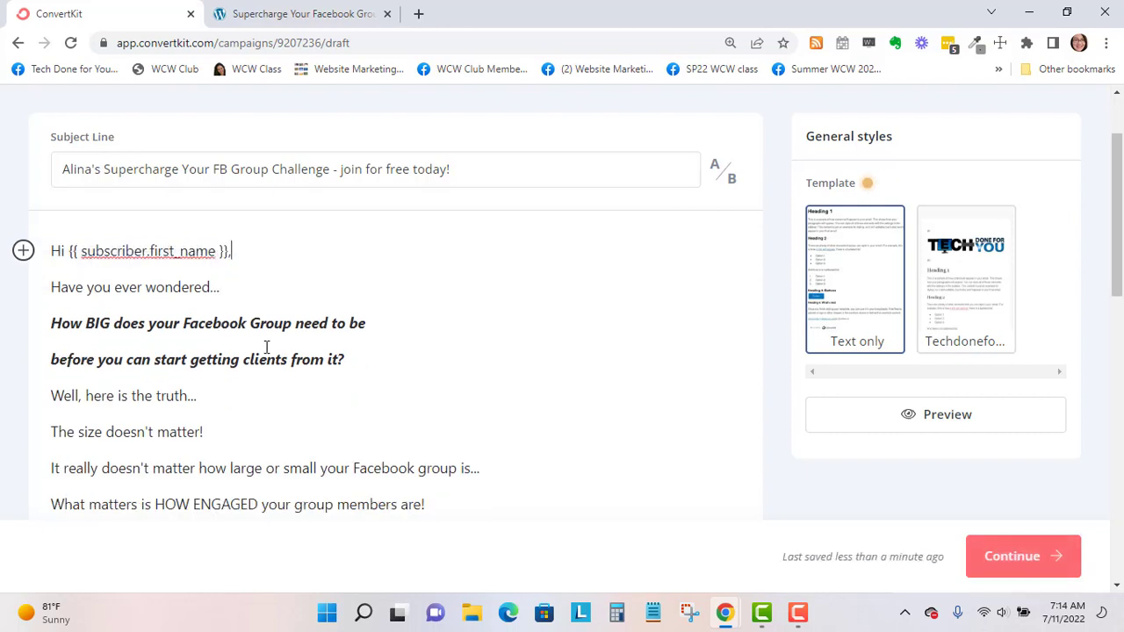
Step: Delete the first [INSERT AFFILIATE LINK] placeholder
scroll(269, 367, down, 5)
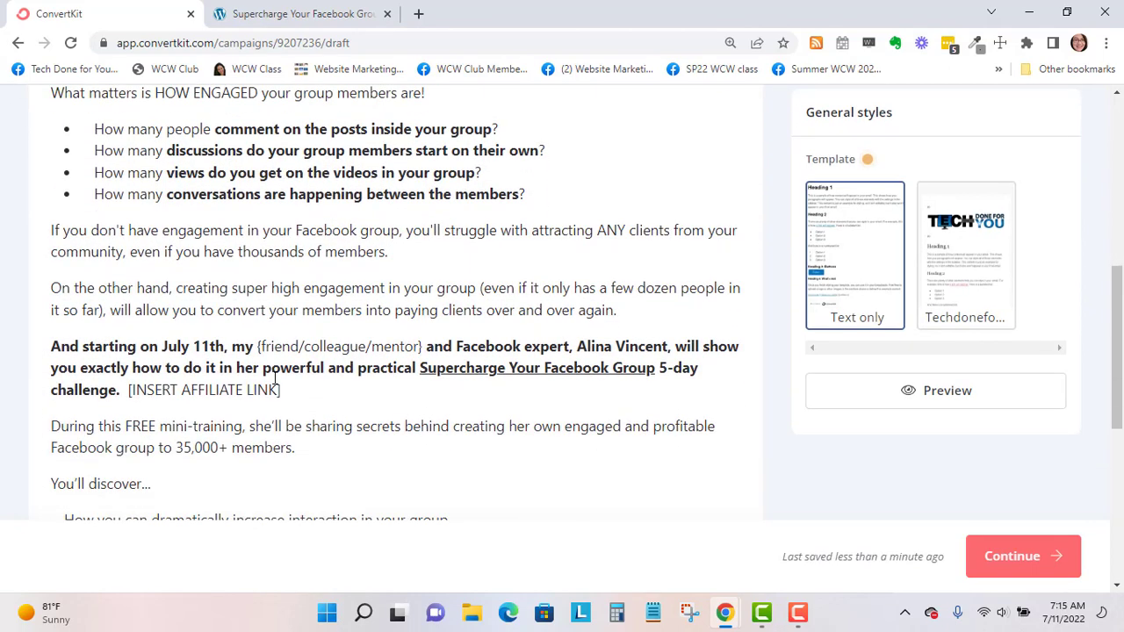
drag(282, 390, 122, 393)
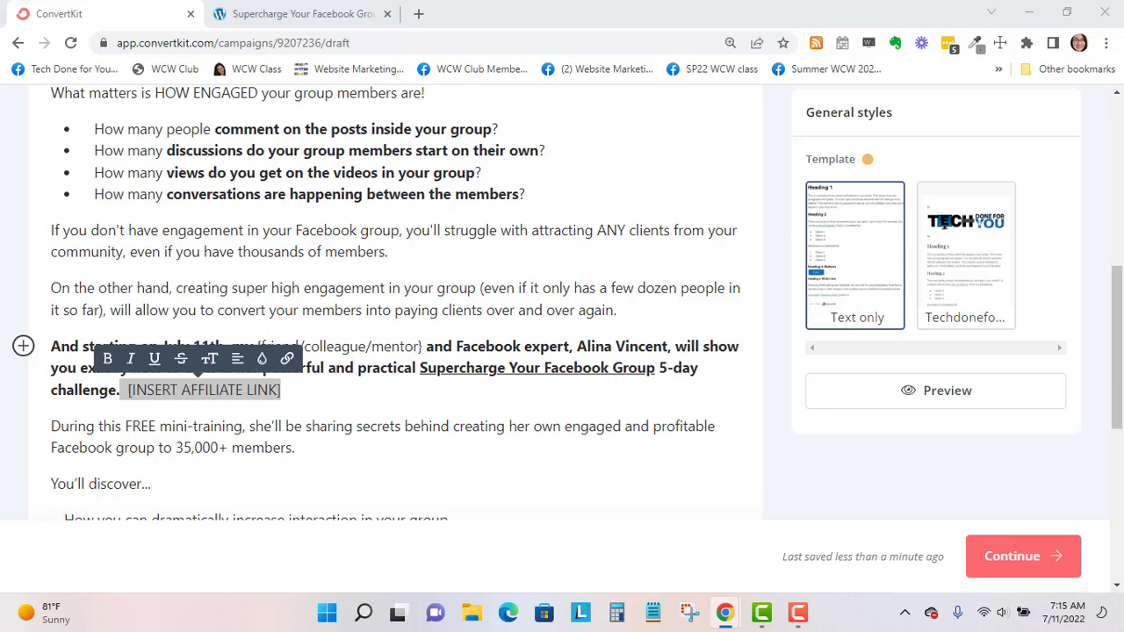
click(597, 375)
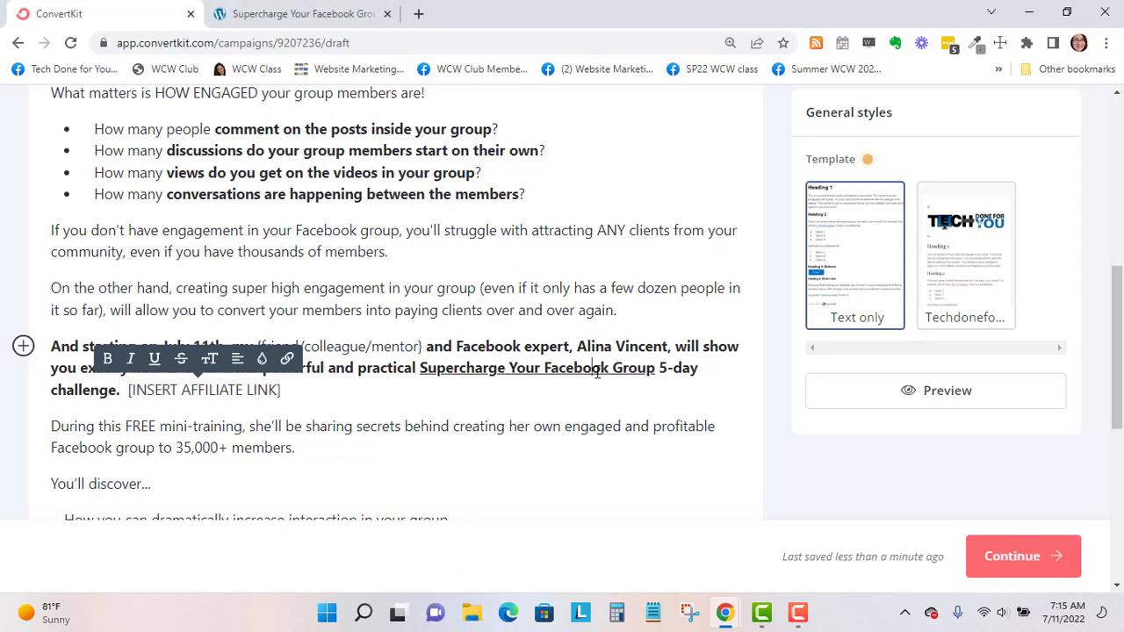
drag(281, 392, 126, 393)
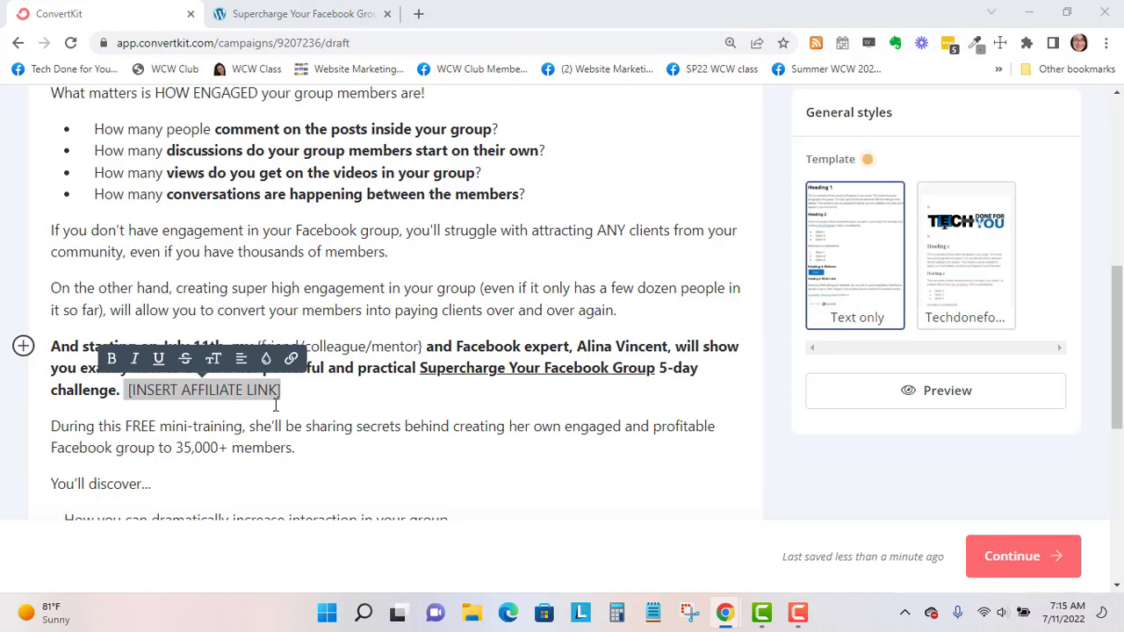
click(308, 407)
drag(290, 389, 120, 392)
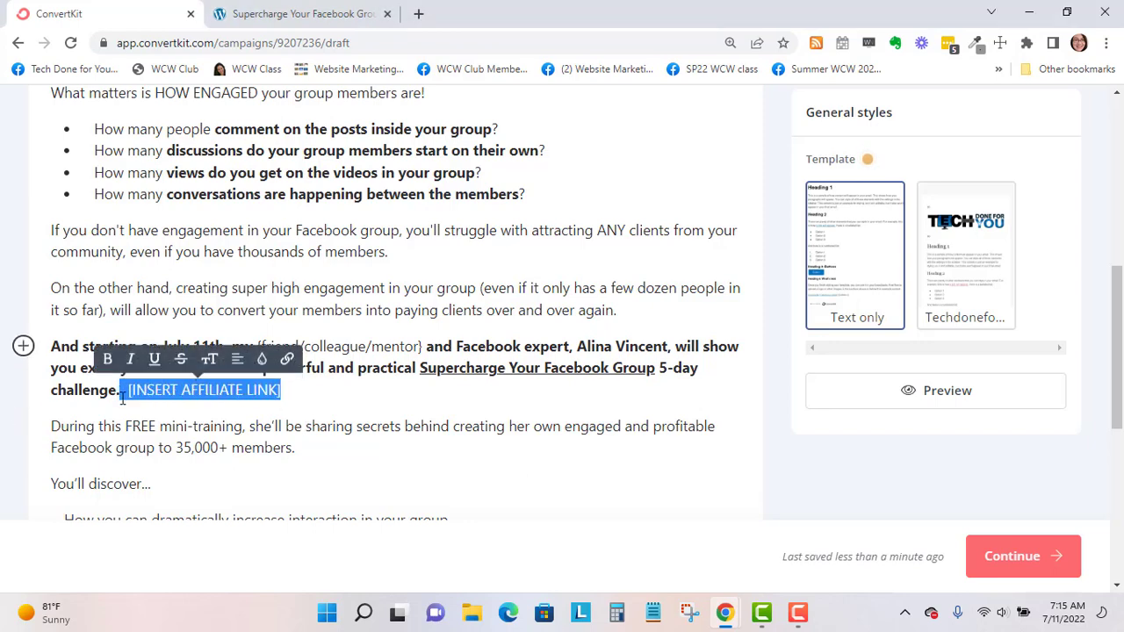
key(BackSpace)
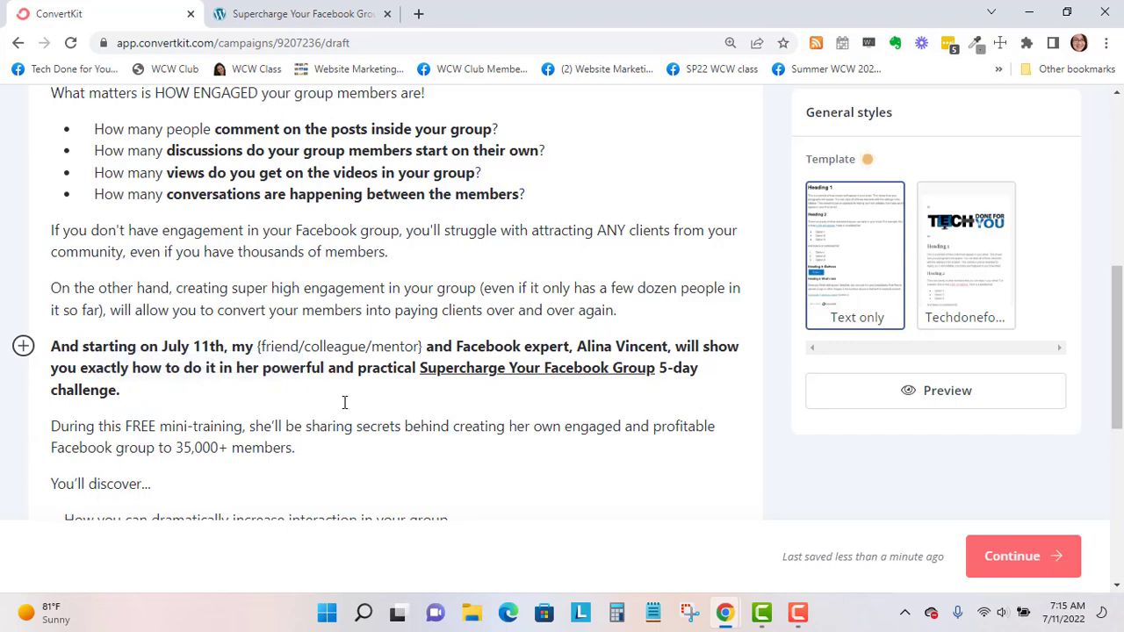
Step: Link 'Supercharge Your Facebook Group 5-day challenge.' to the pasted affiliate URL
drag(124, 393, 355, 374)
shift+click(421, 369)
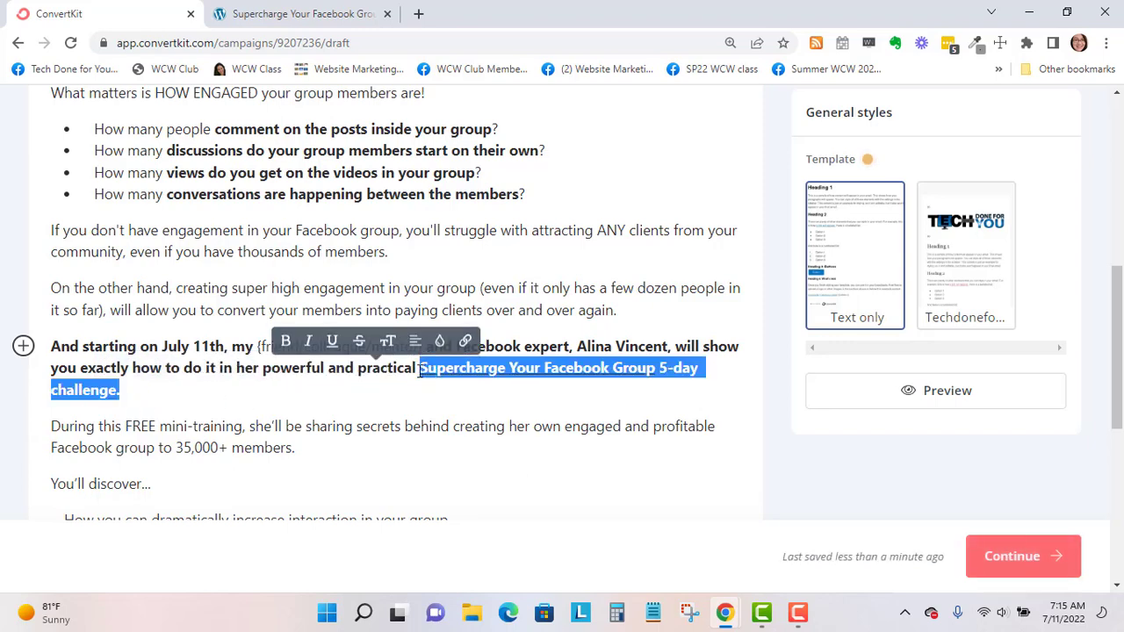
click(466, 339)
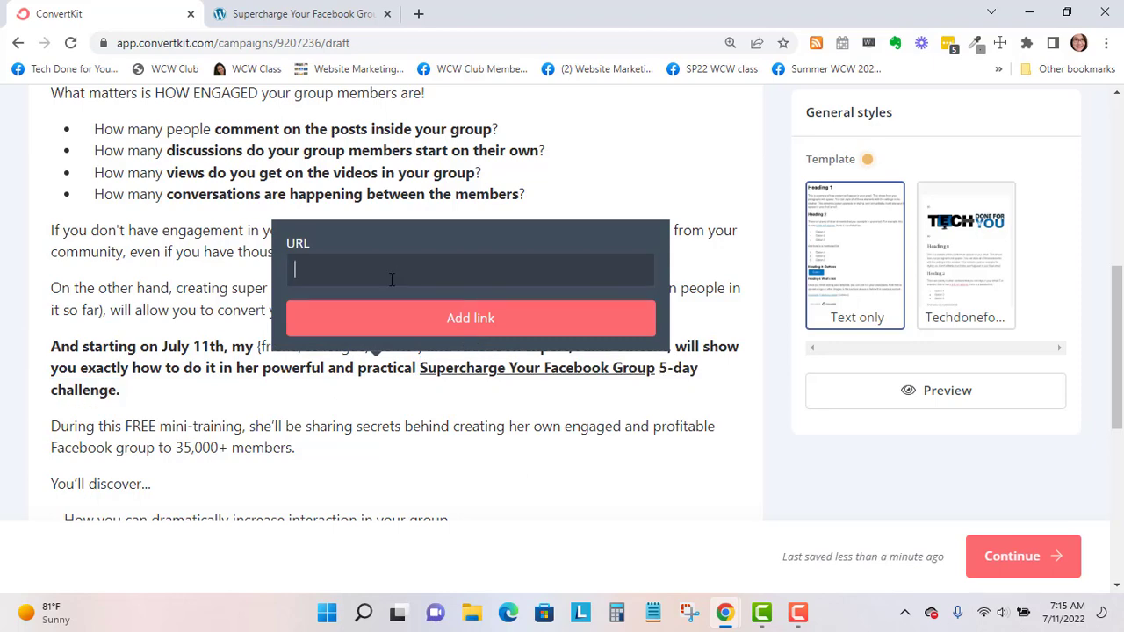
text(https://hq175.isrefer.com/go/chs22/a309)
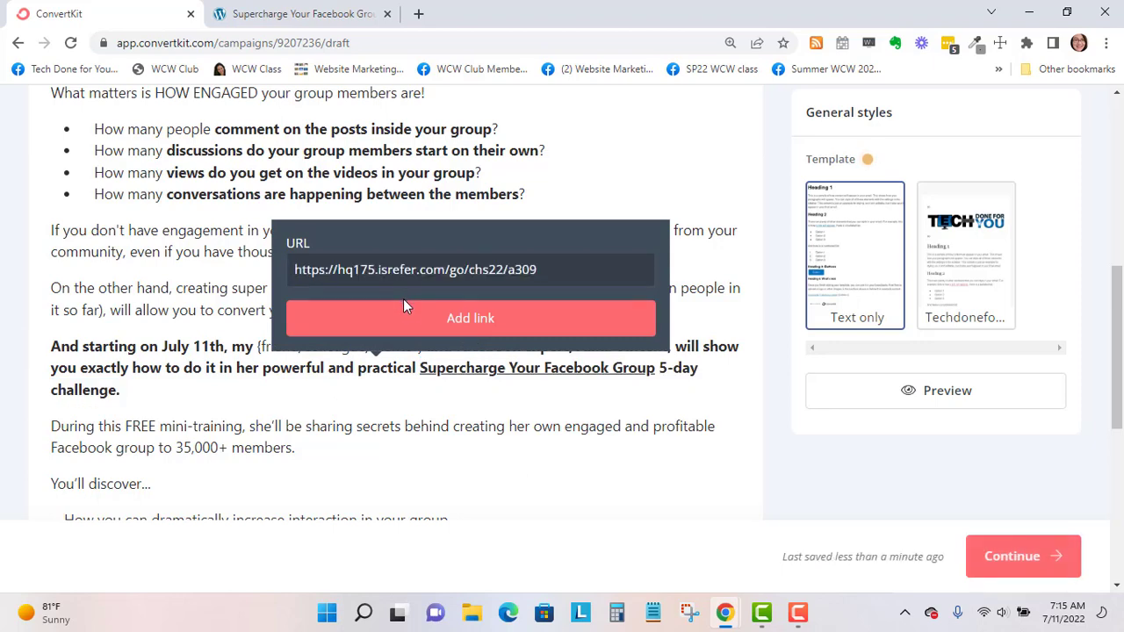
click(446, 323)
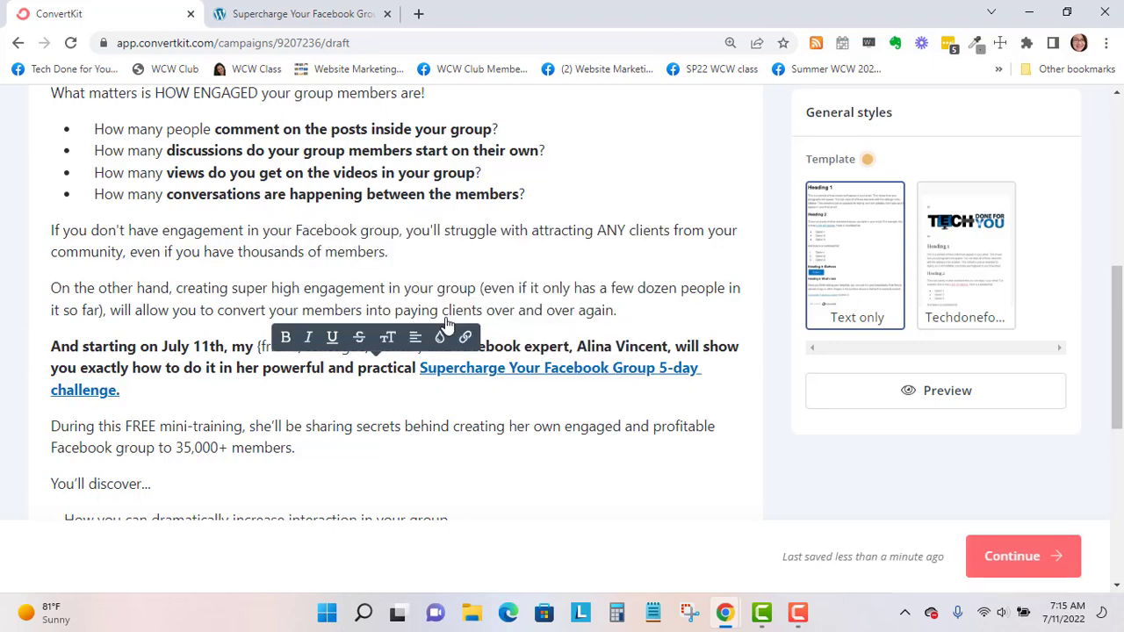
click(343, 396)
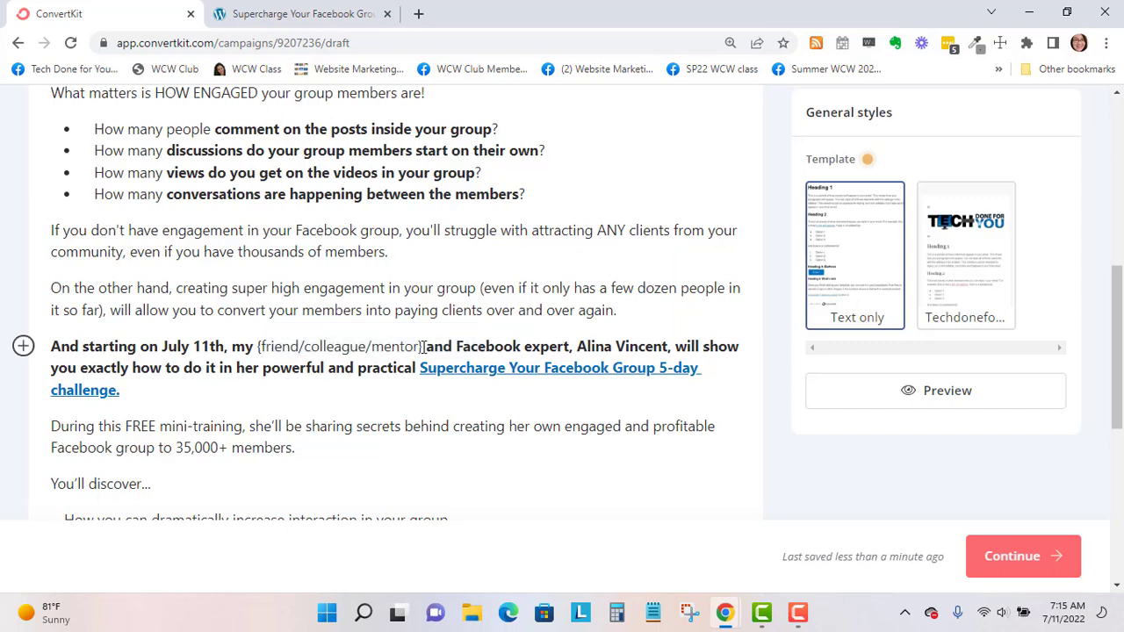
Step: Replace '{friend/colleague/mentor}' with 'friend'
drag(423, 346, 261, 346)
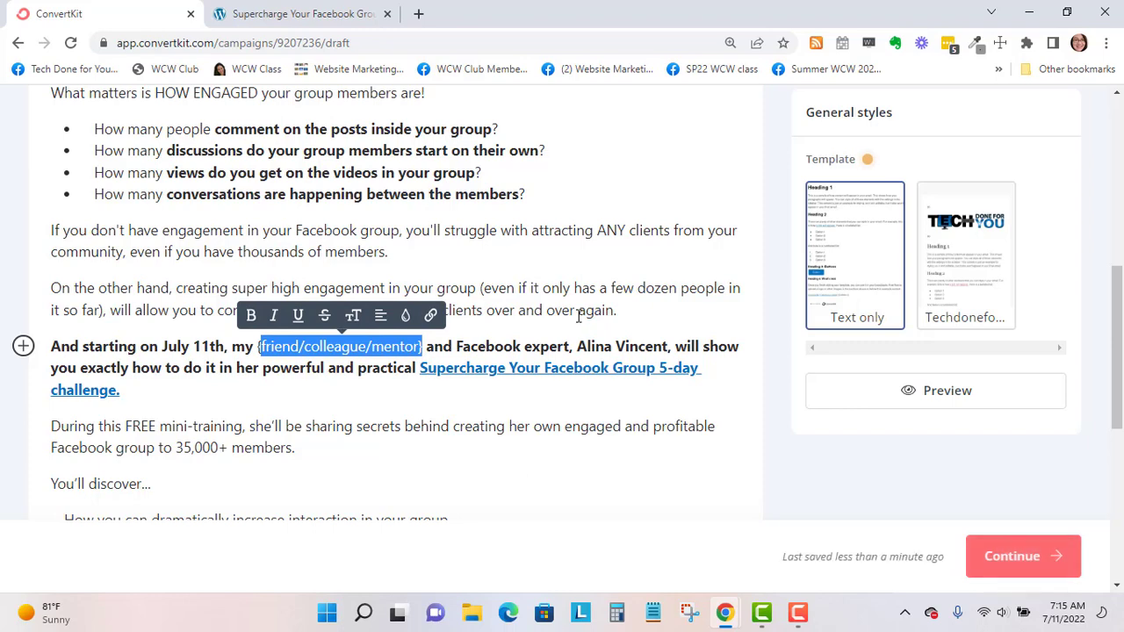
key(BackSpace)
key(BackSpace)
text(friend)
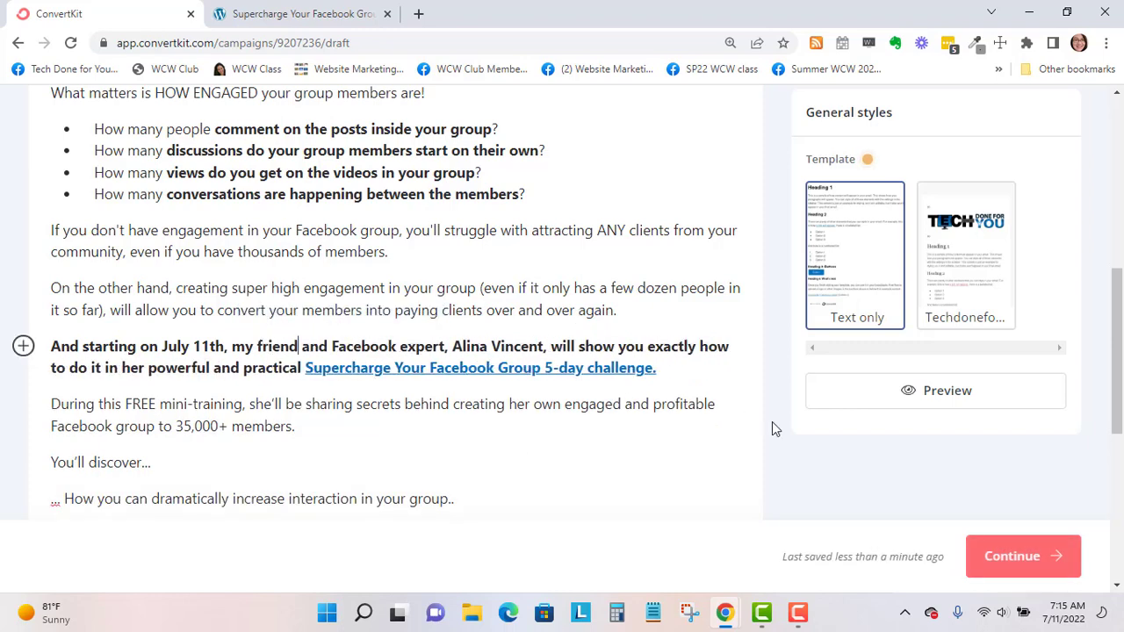
Step: Delete the second [INSERT AFFILIATE LINK] placeholder
scroll(192, 453, down, 3)
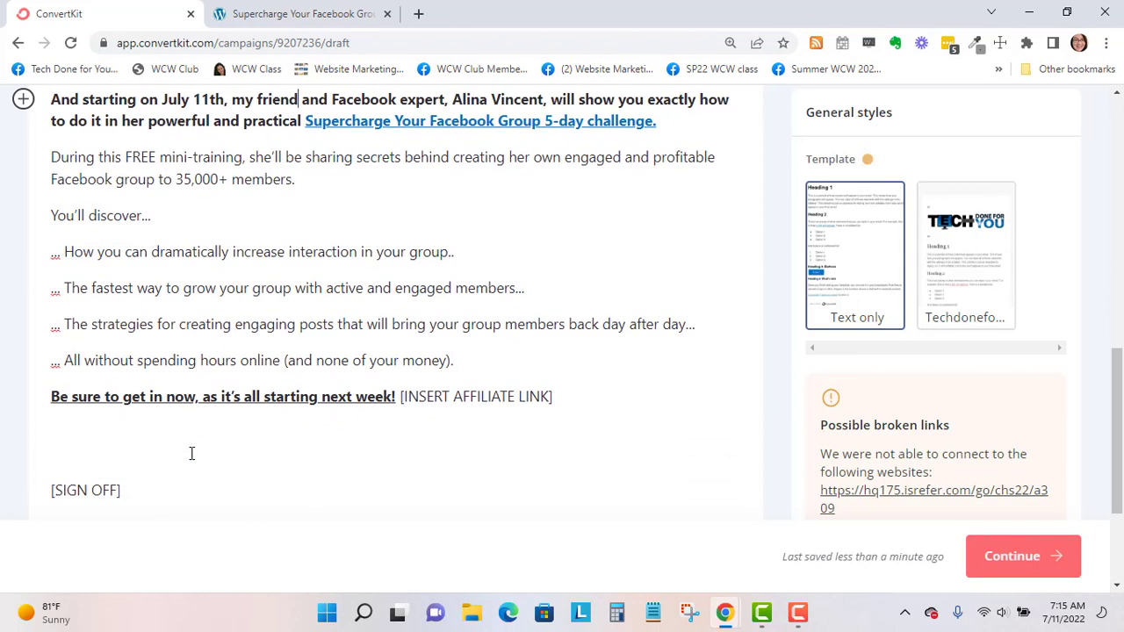
drag(555, 396, 45, 402)
key(BackSpace)
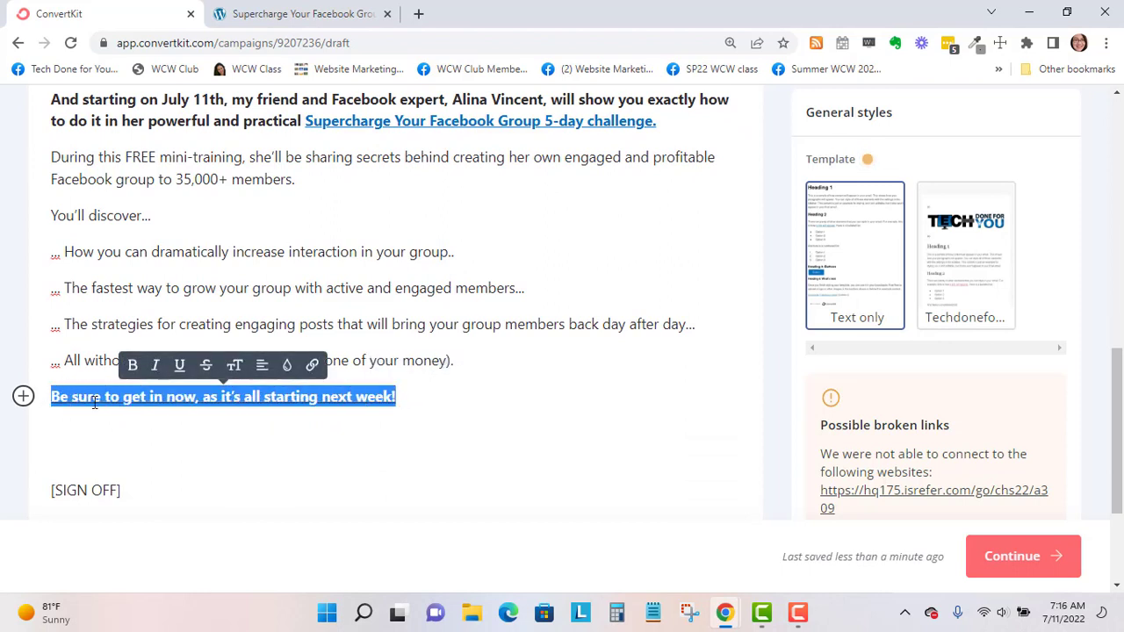
Step: Link the 'Be sure to get in now' line to the affiliate URL and select [SIGN OFF]
click(312, 365)
text(https://hq175.isrefer.com/go/chs22/a309)
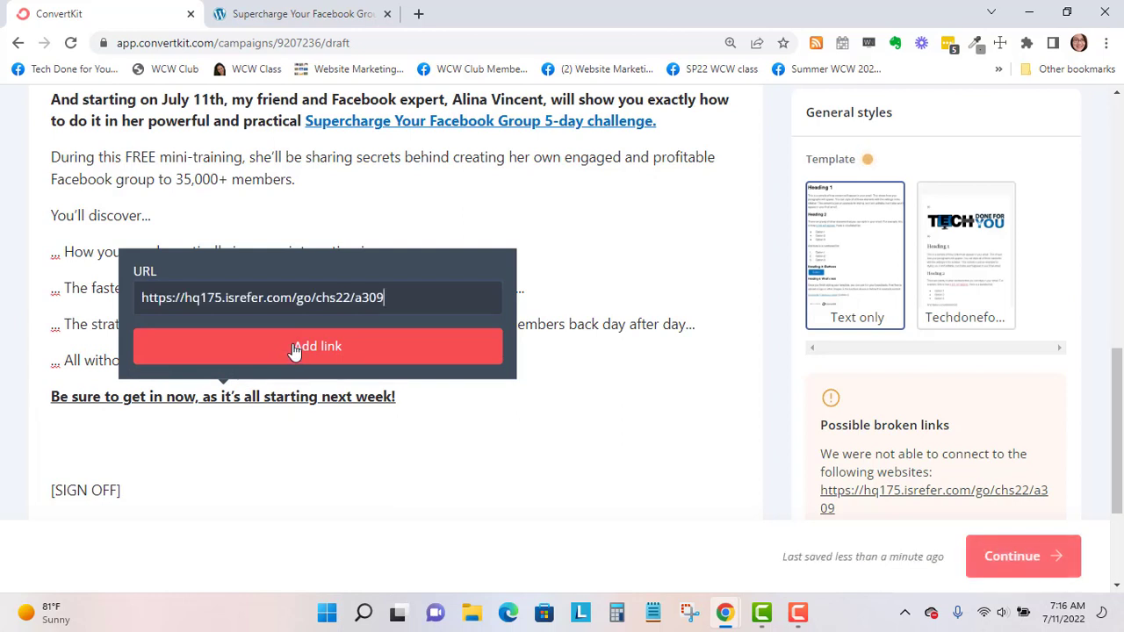
click(295, 348)
click(126, 440)
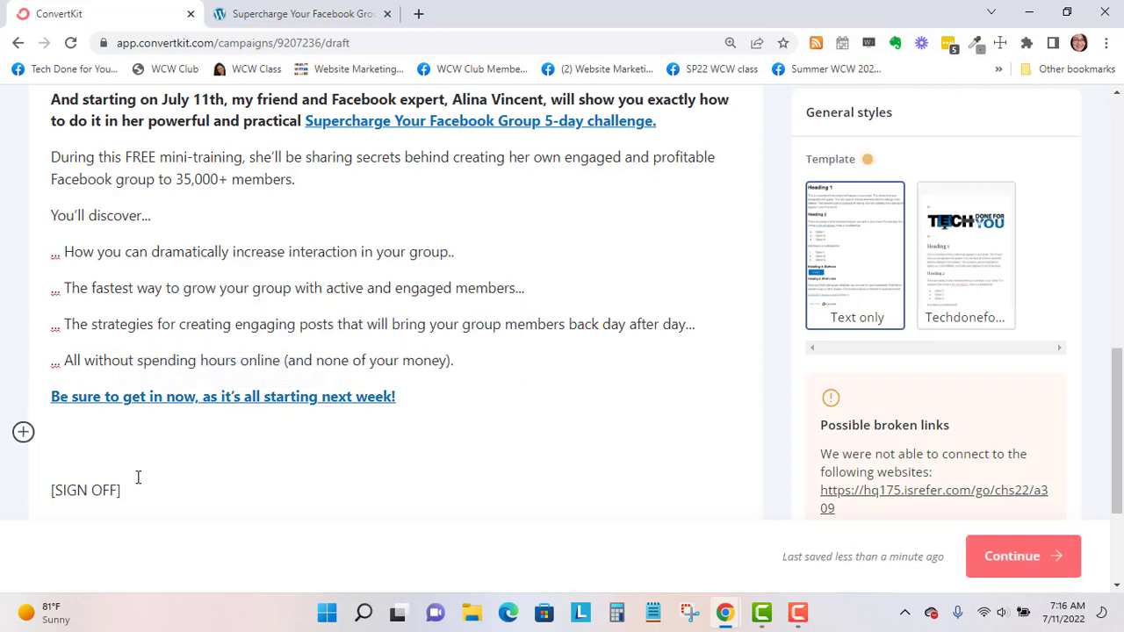
drag(138, 489, 51, 439)
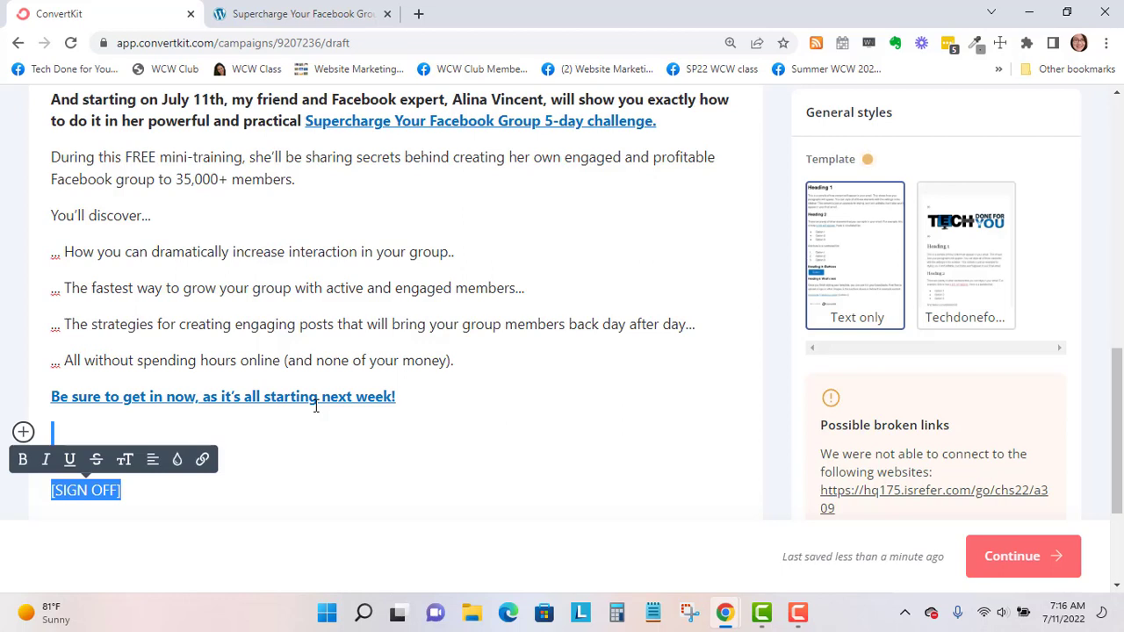
Step: Replace [SIGN OFF] with 'Enjoy,' and the sender's first name, then write the P.S
text(Enjoy,)
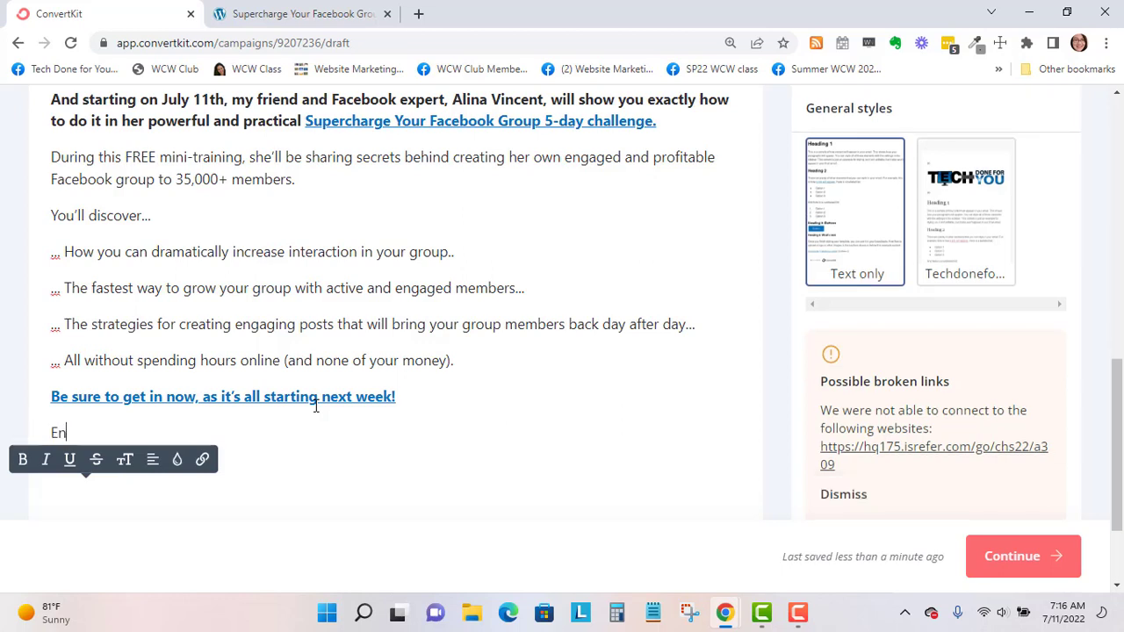
key(Return)
text(Gina)
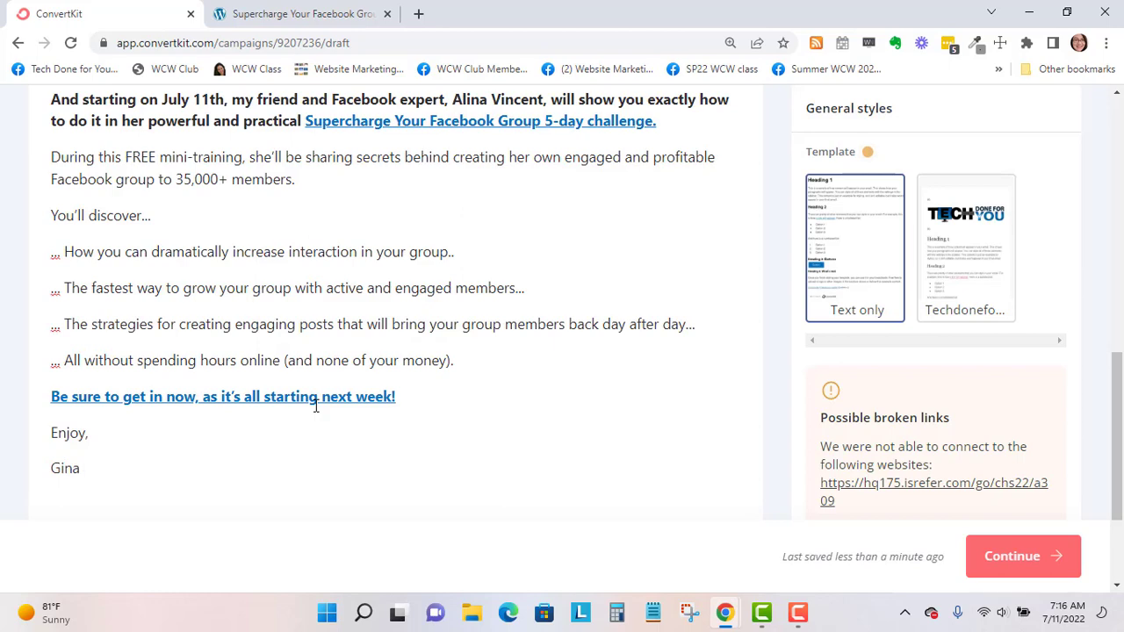
key(Return)
scroll(263, 377, down, 2)
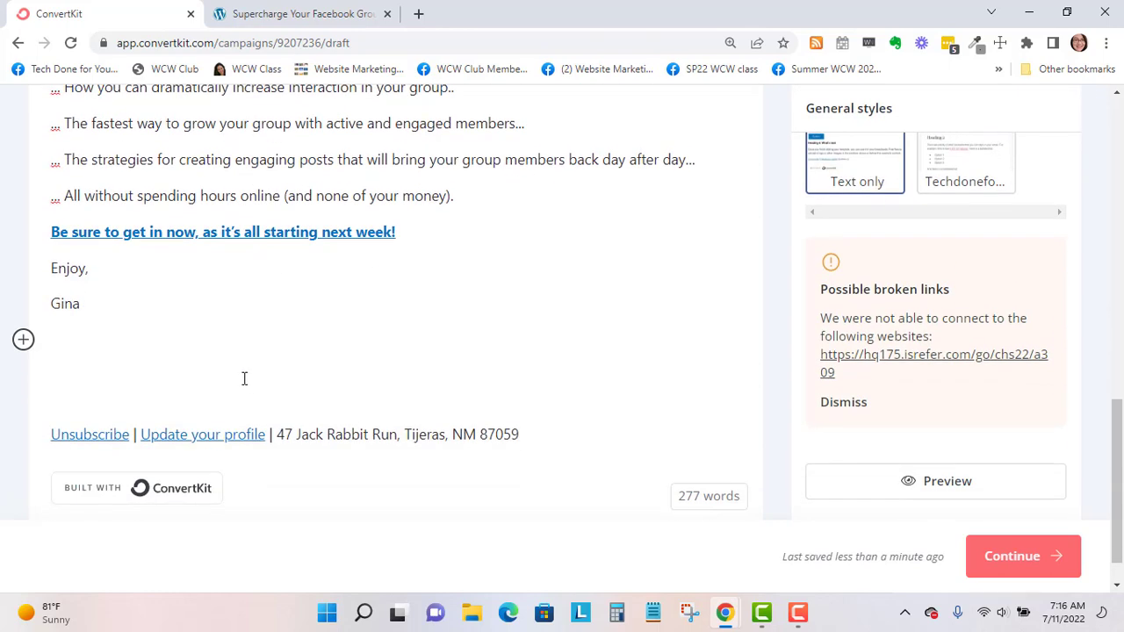
scroll(227, 367, up, 3)
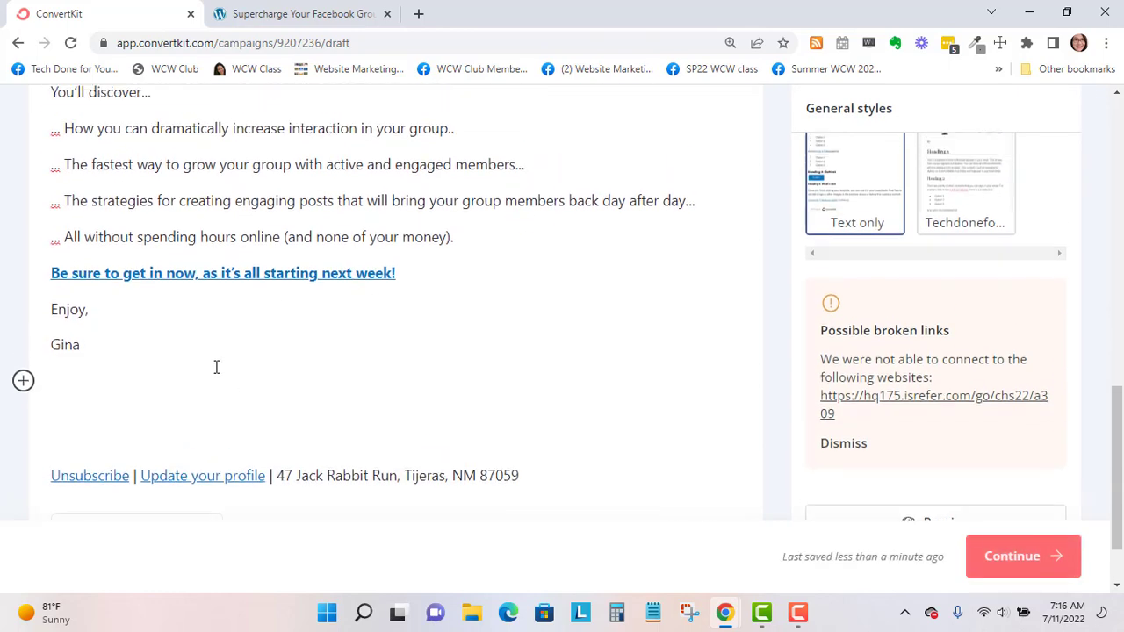
text(P)
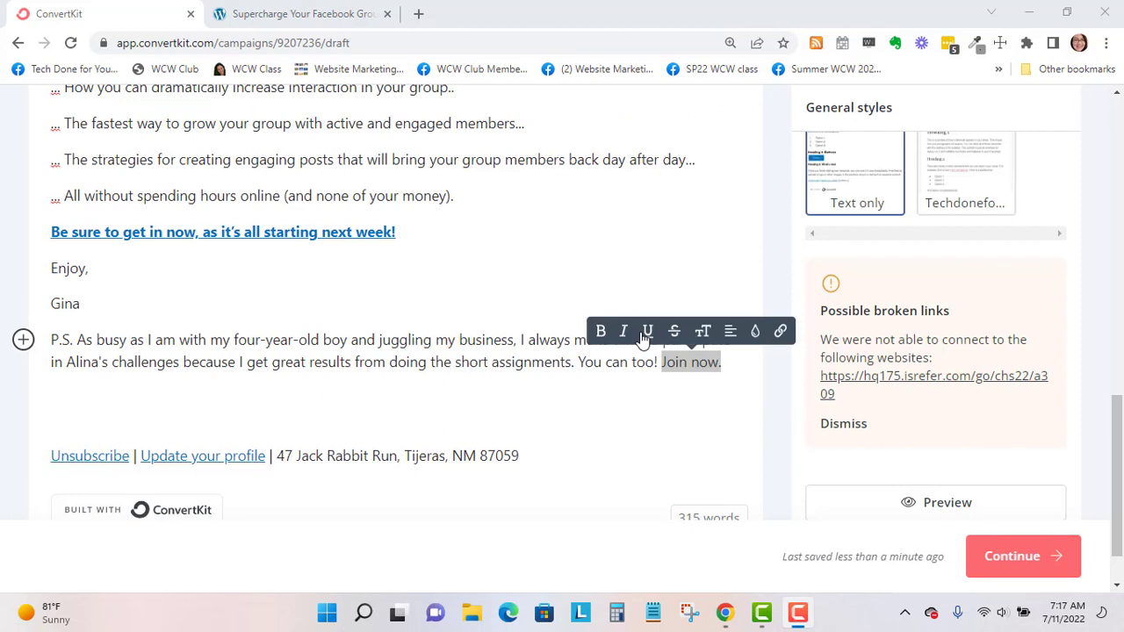
Step: Make 'Join now.' in the P.S. bold and link it to the affiliate URL
click(713, 385)
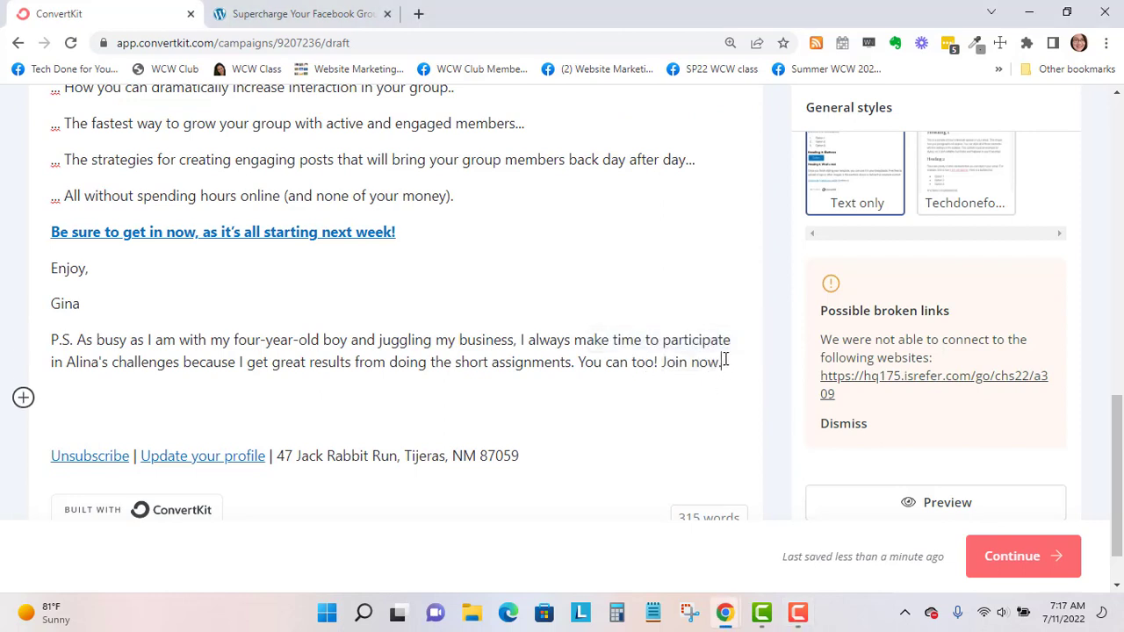
drag(724, 361, 665, 362)
click(603, 331)
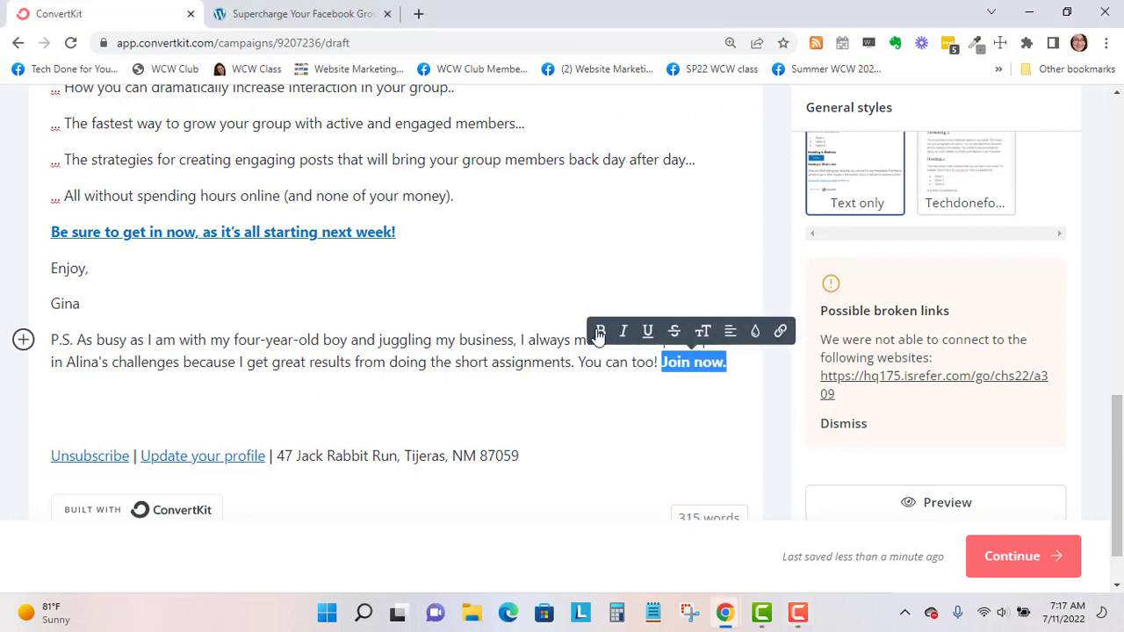
click(780, 334)
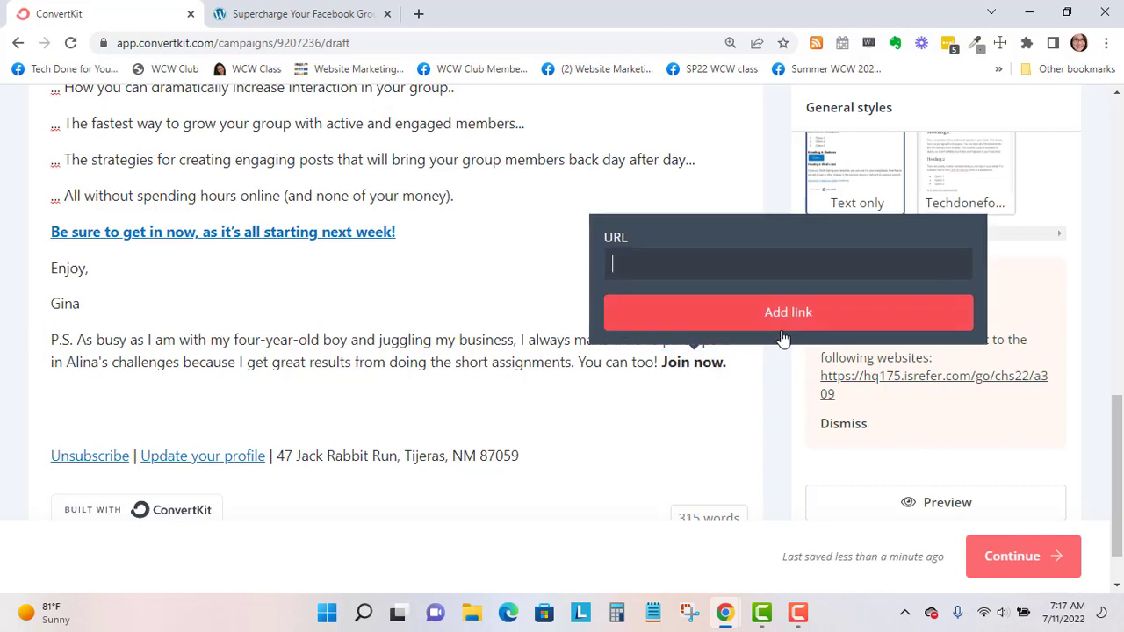
text(https://hq175.isrefer.com/go/chs22/a309)
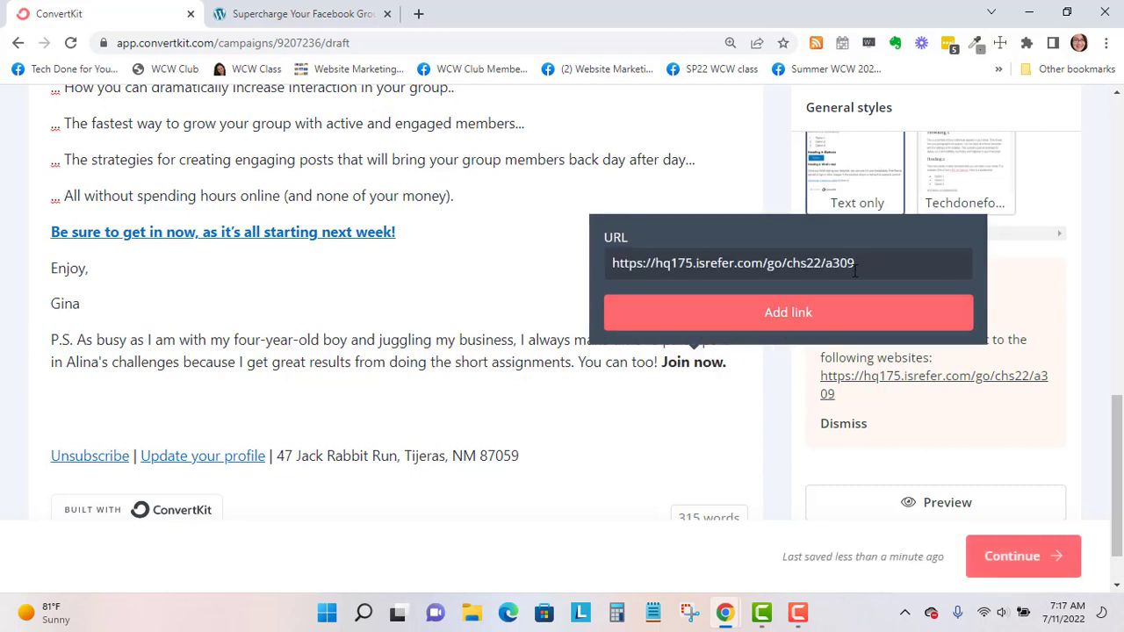
click(820, 313)
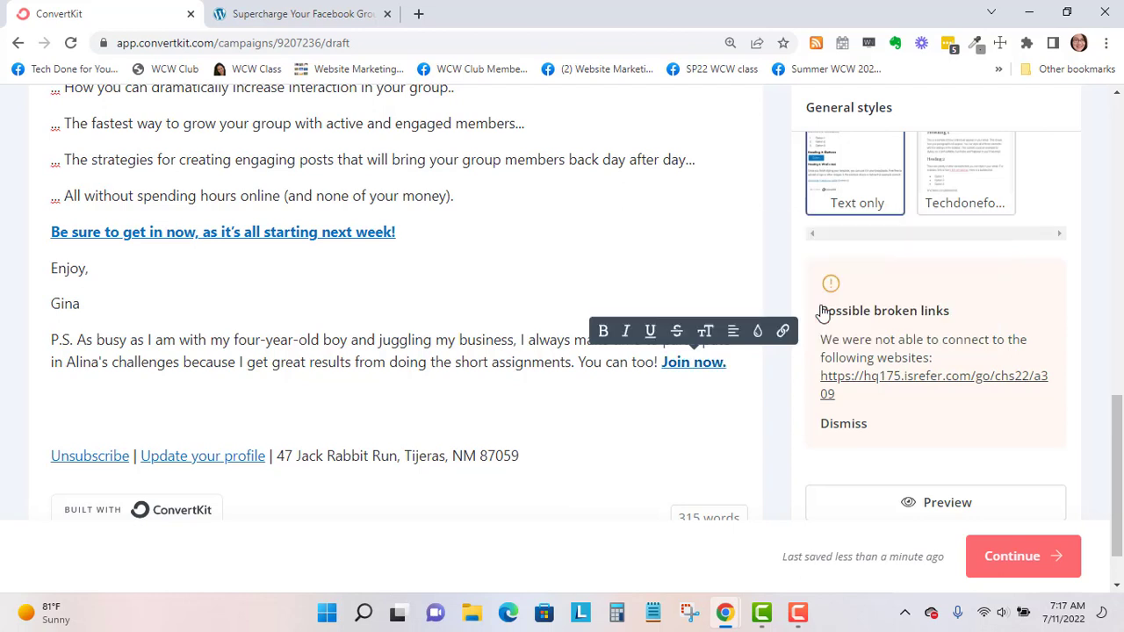
click(550, 376)
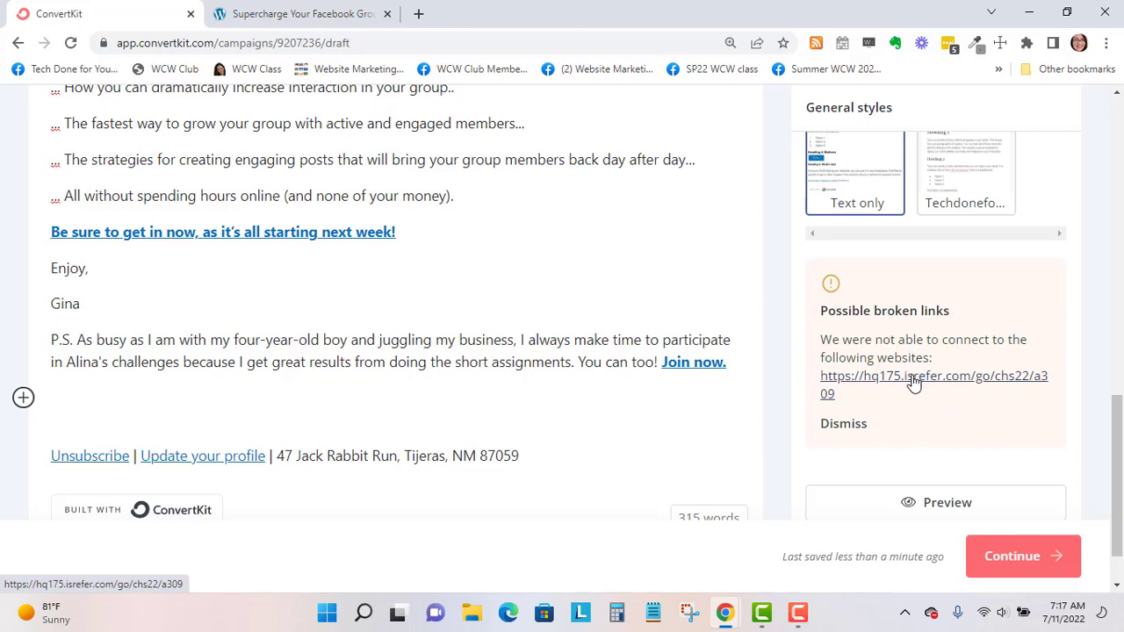
Step: Apply the Techdonefo template with the Tech Done For You logo header
scroll(922, 391, down, 1)
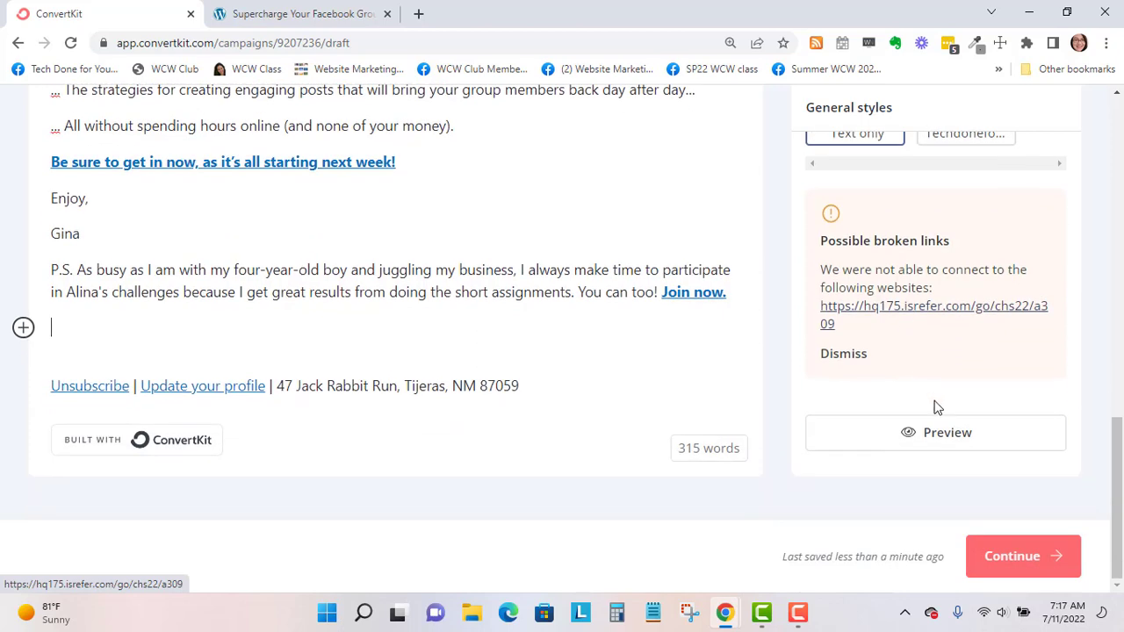
scroll(945, 456, up, 2)
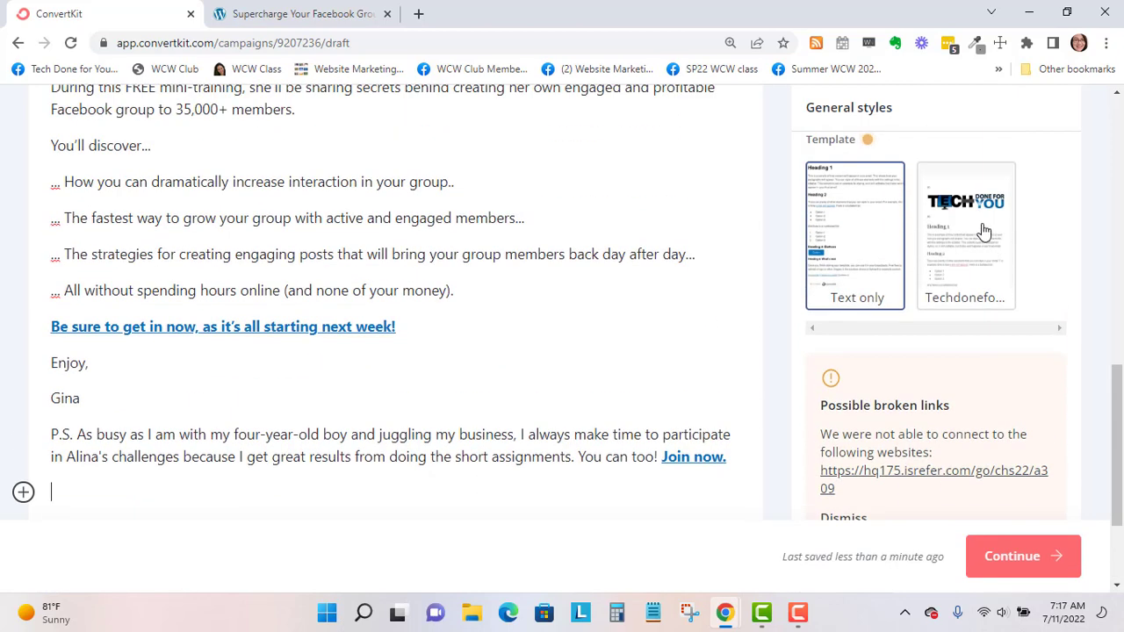
scroll(489, 293, up, 8)
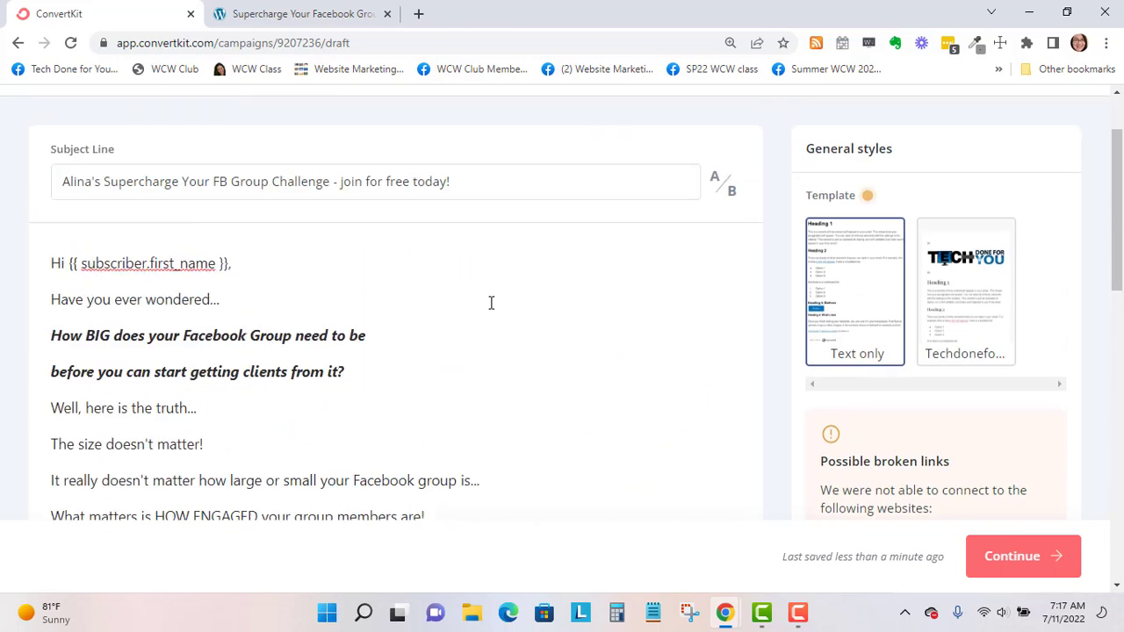
scroll(491, 302, down, 3)
click(957, 248)
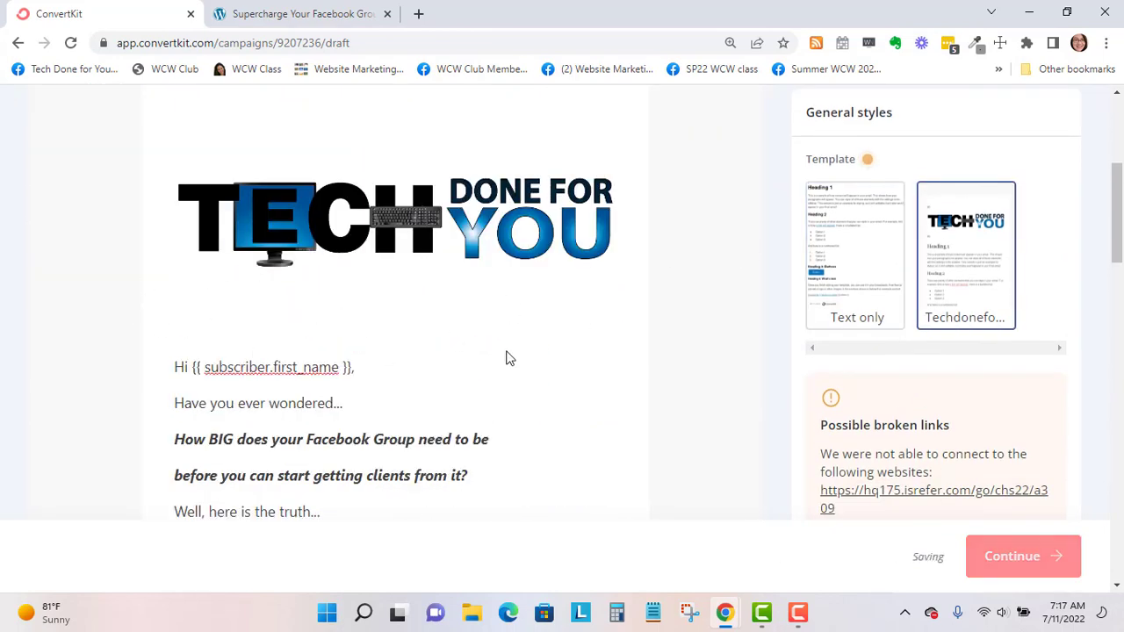
Step: Remove the blank lines after the P.S. before 'Thanks!'
scroll(504, 357, down, 9)
scroll(601, 352, down, 7)
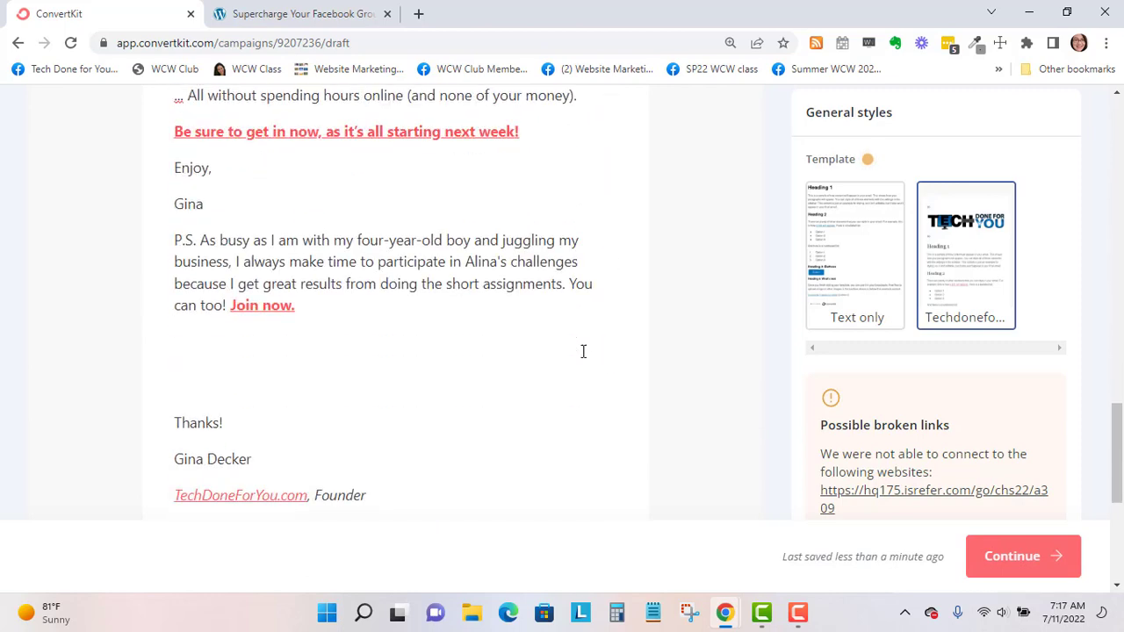
click(218, 184)
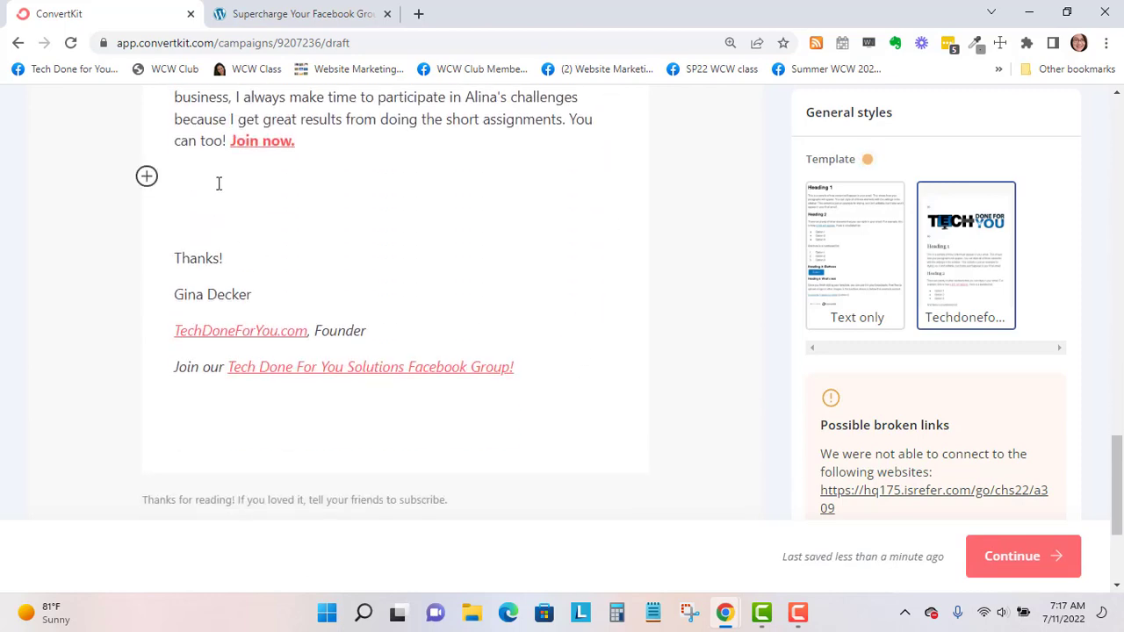
key(BackSpace)
key(BackSpace)
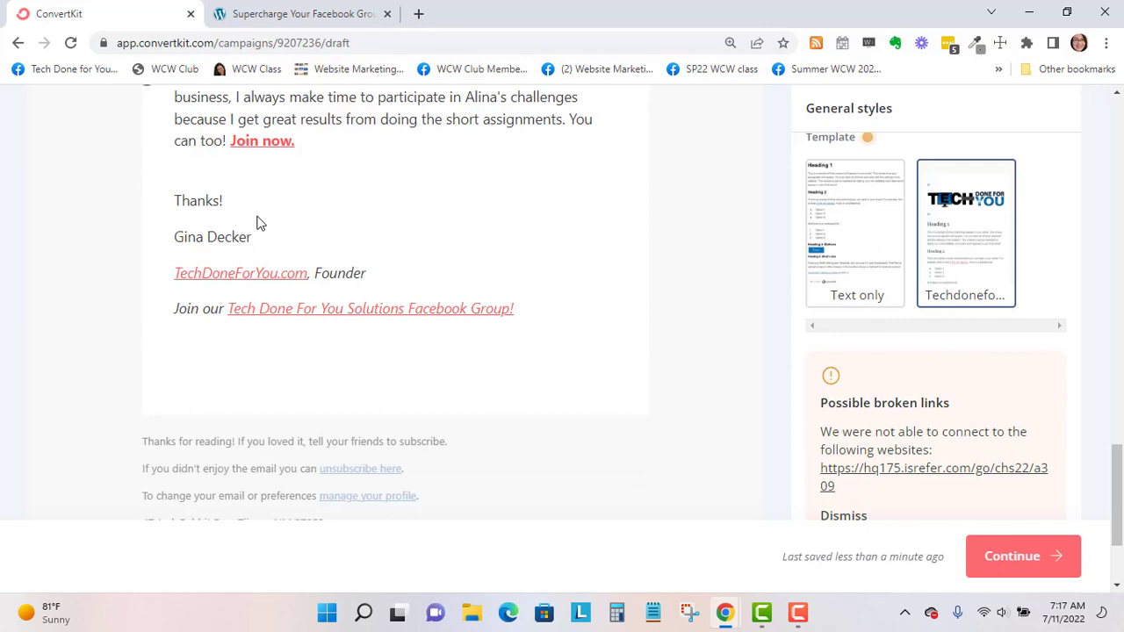
scroll(369, 229, up, 4)
scroll(463, 268, up, 5)
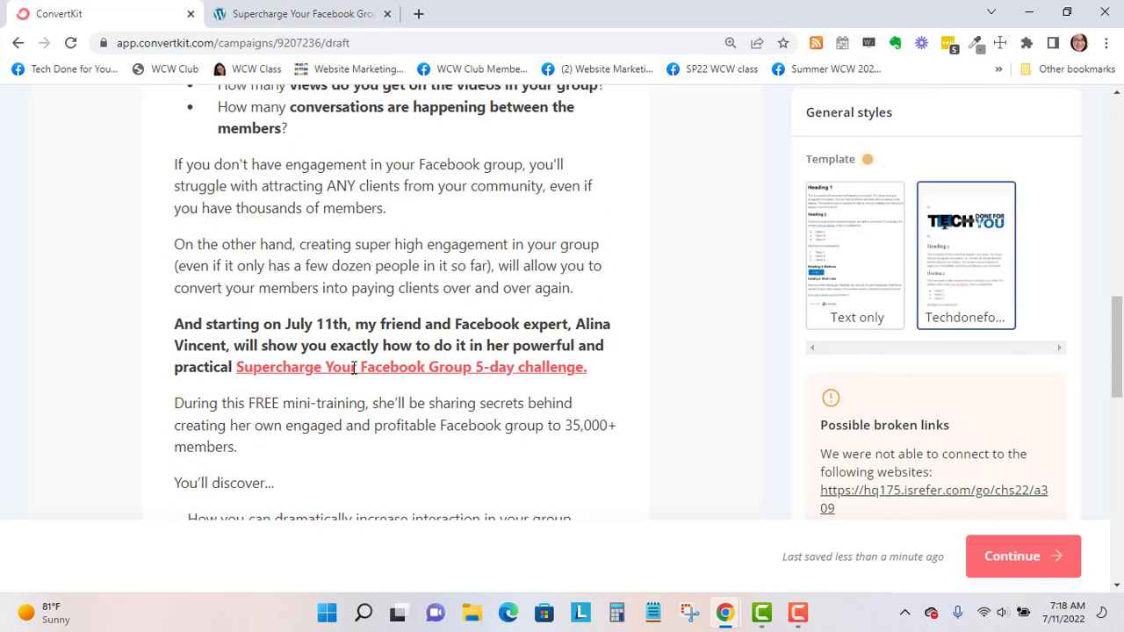
scroll(975, 391, down, 5)
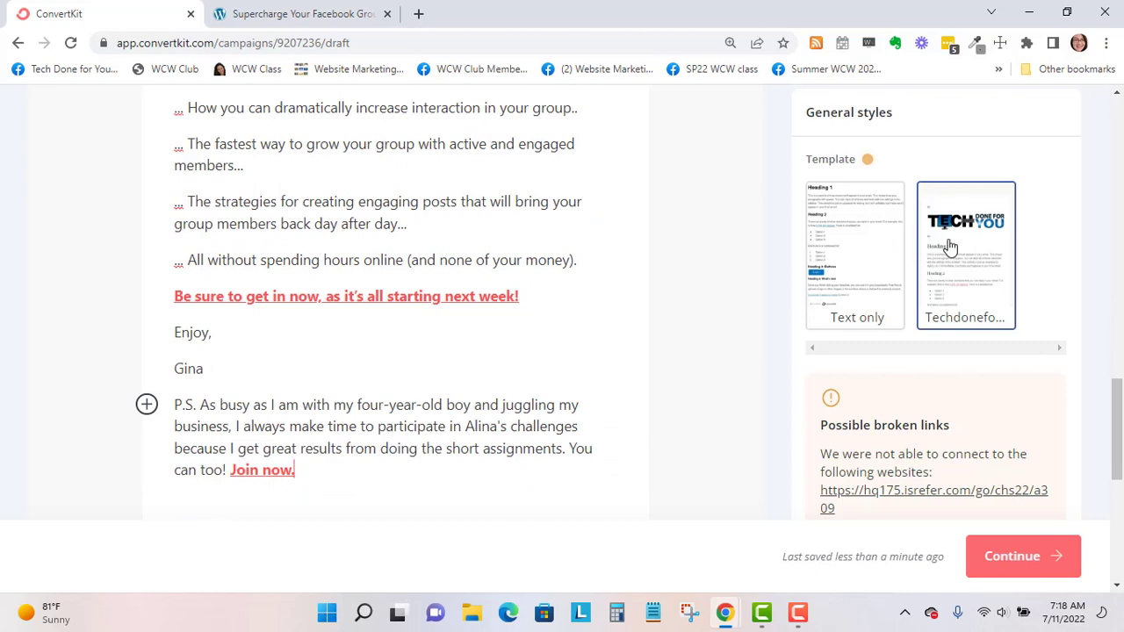
scroll(1016, 380, down, 4)
scroll(1016, 380, down, 1)
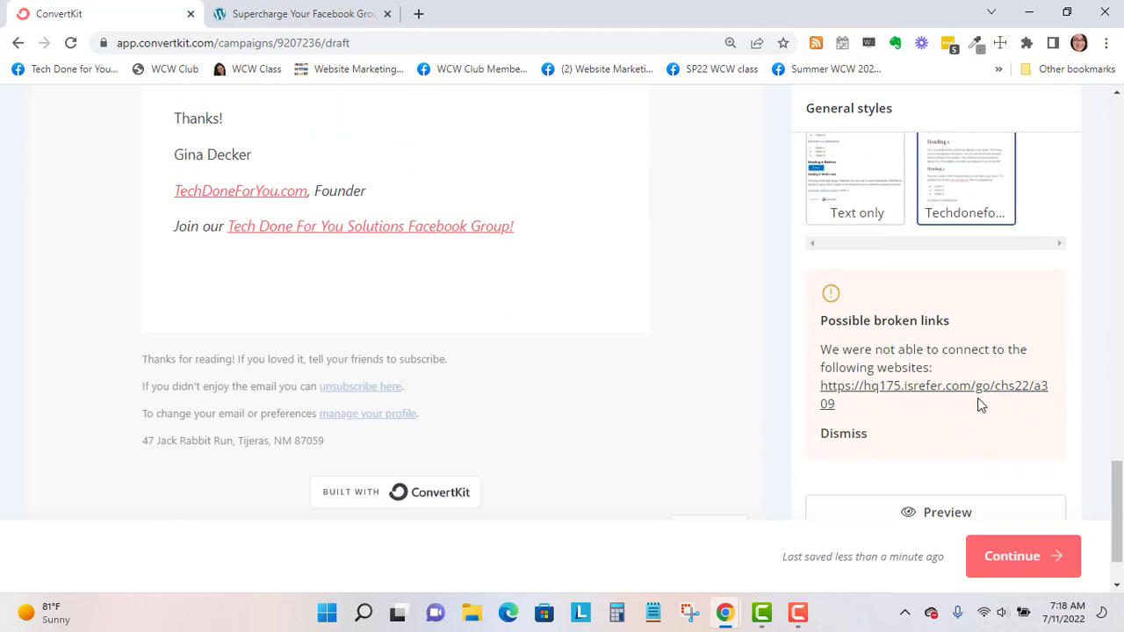
Step: Dismiss the broken-links warning and send a test copy of the email to the prefilled address
click(844, 435)
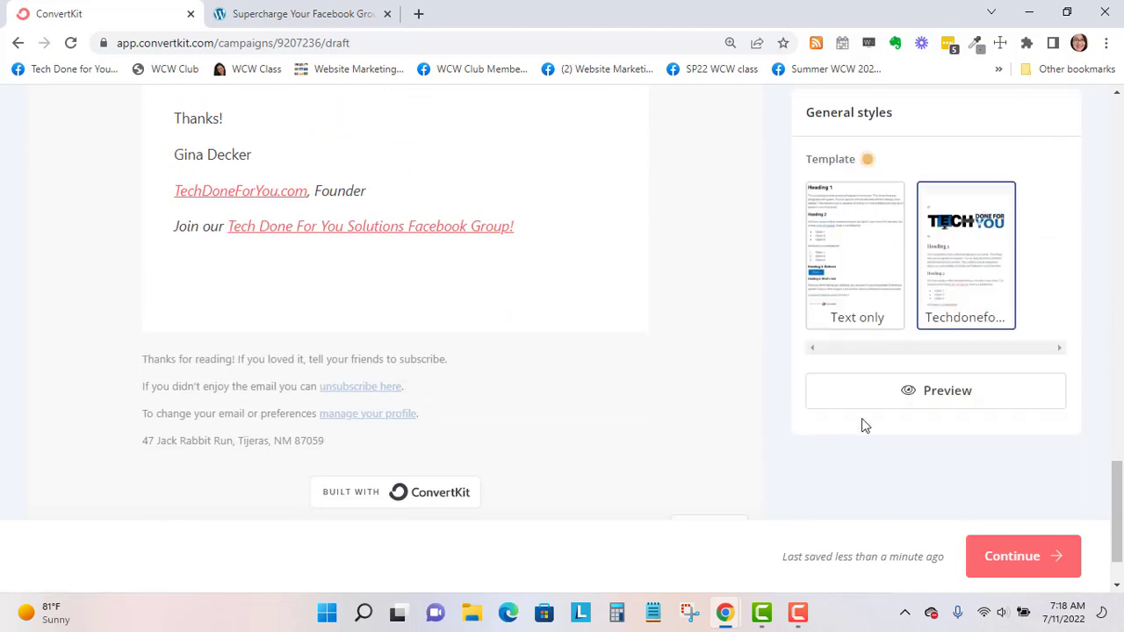
click(960, 397)
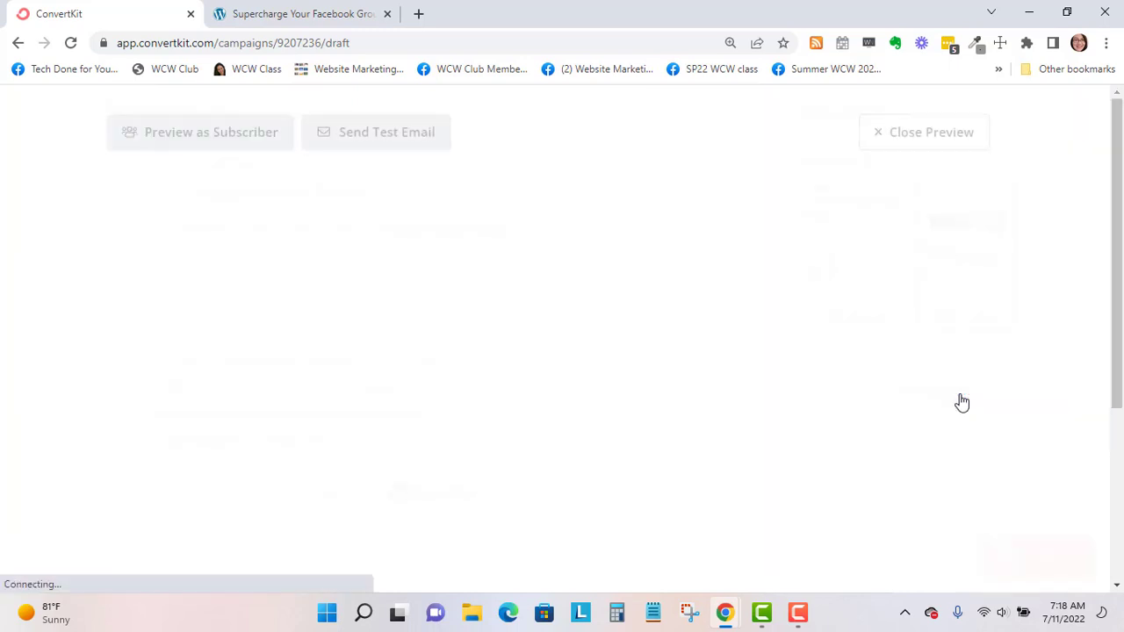
click(397, 120)
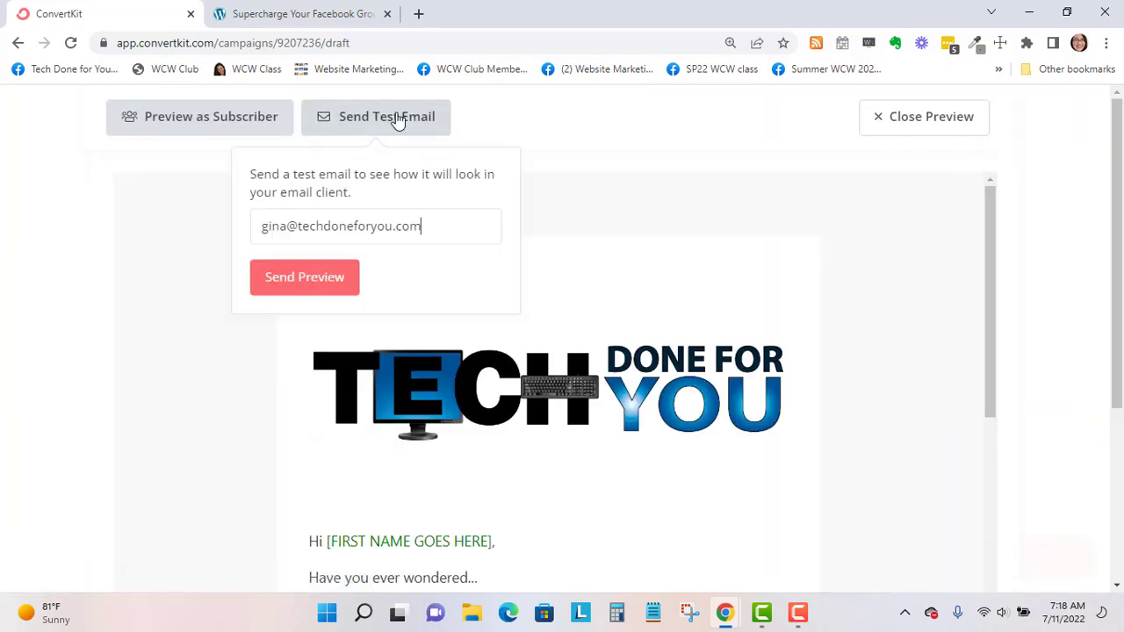
click(336, 278)
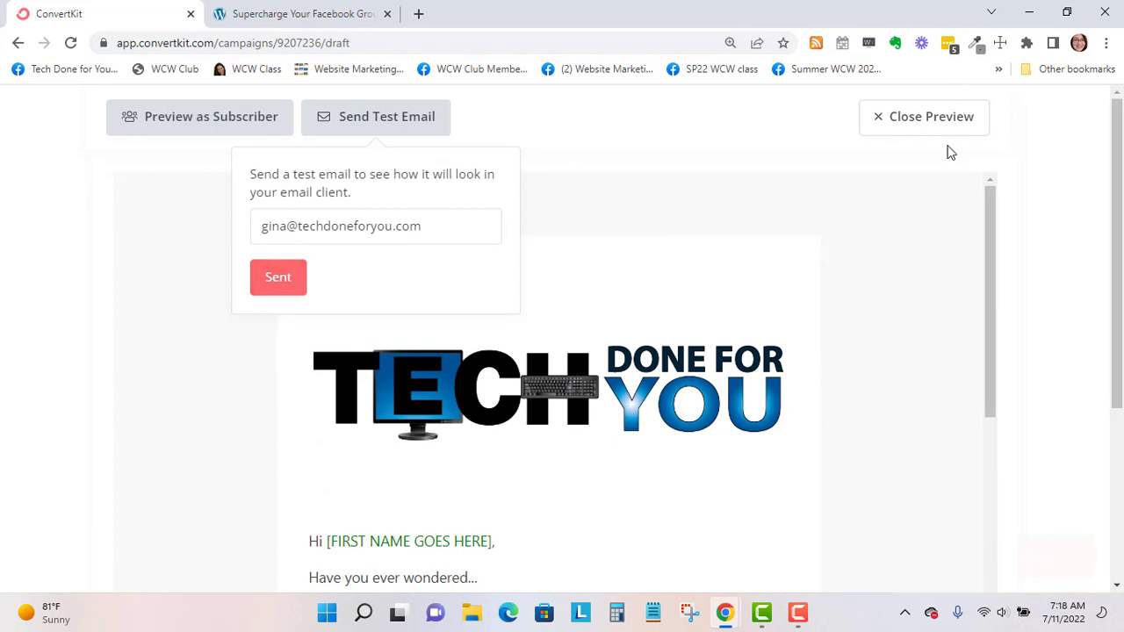
click(905, 127)
scroll(949, 224, down, 1)
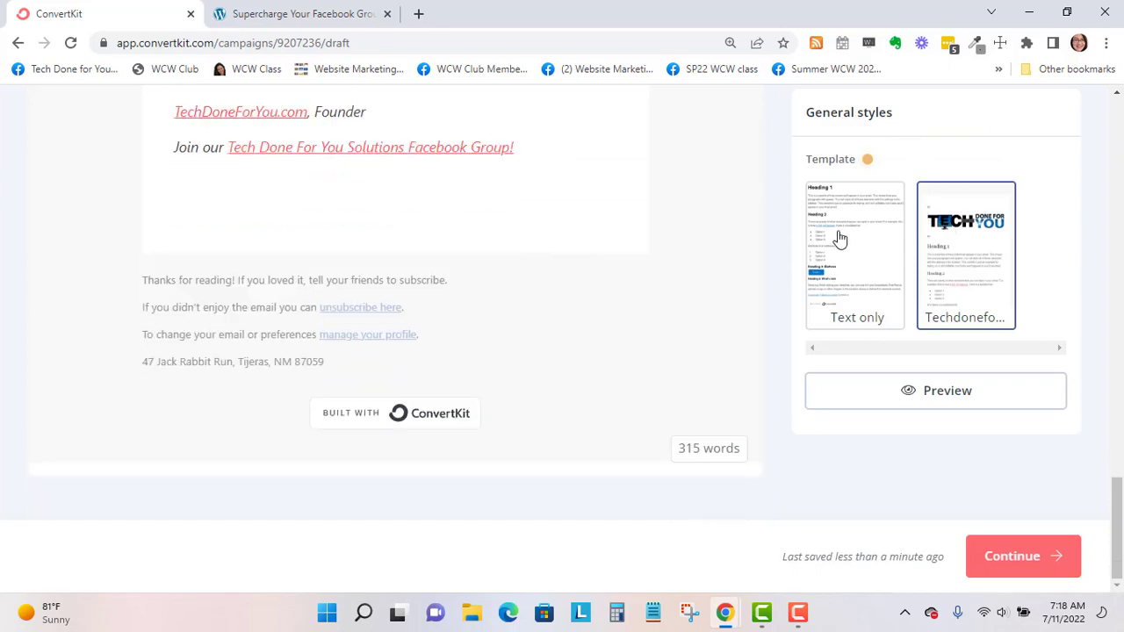
scroll(627, 351, up, 20)
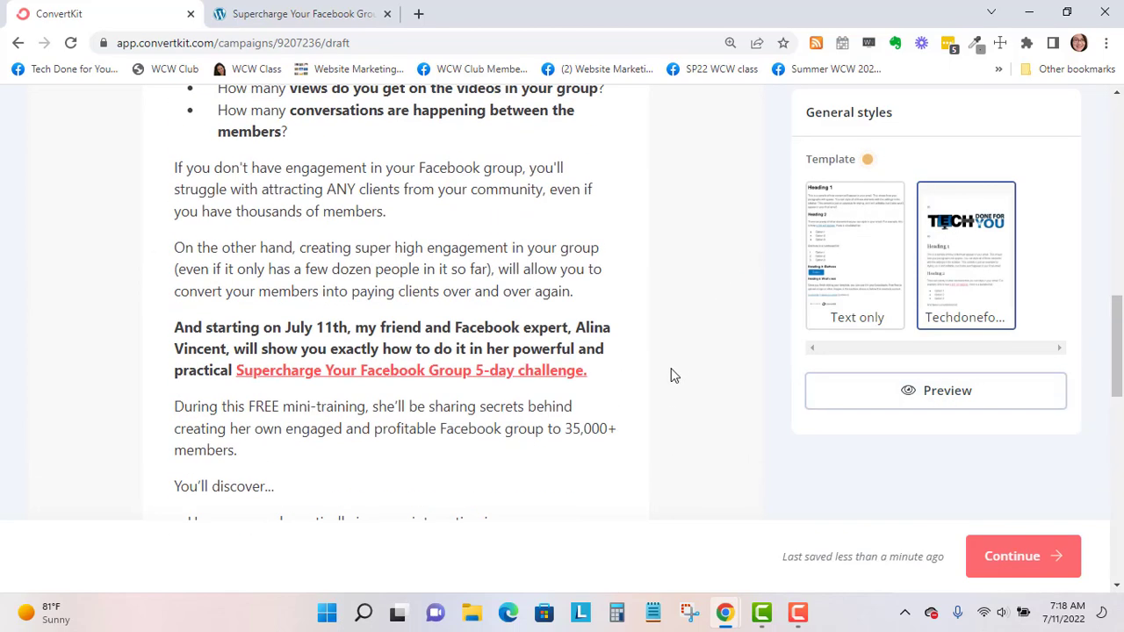
Step: Read the test email in Gmail and follow its challenge link to the Supercharge Your Facebook Group page
scroll(733, 371, up, 2)
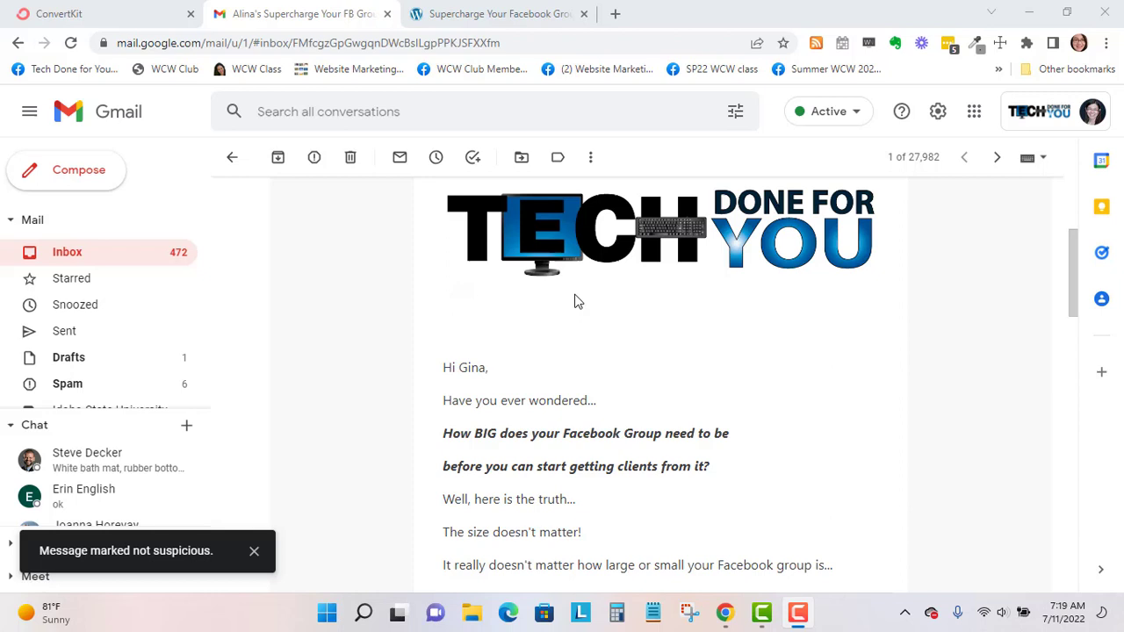
scroll(554, 326, down, 1)
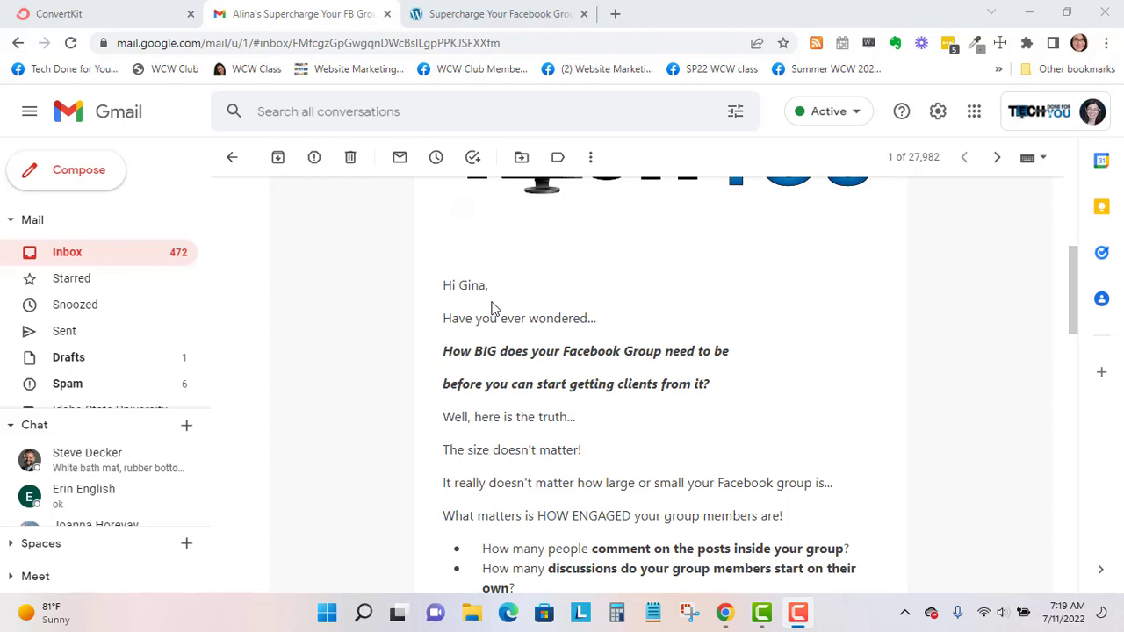
scroll(541, 337, down, 5)
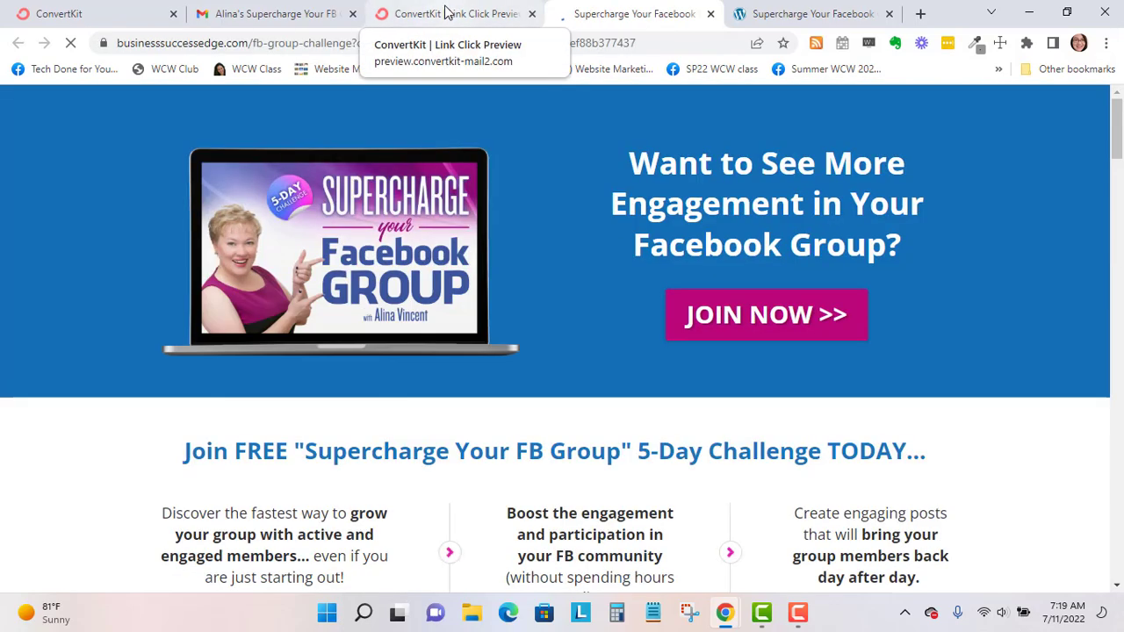
click(446, 12)
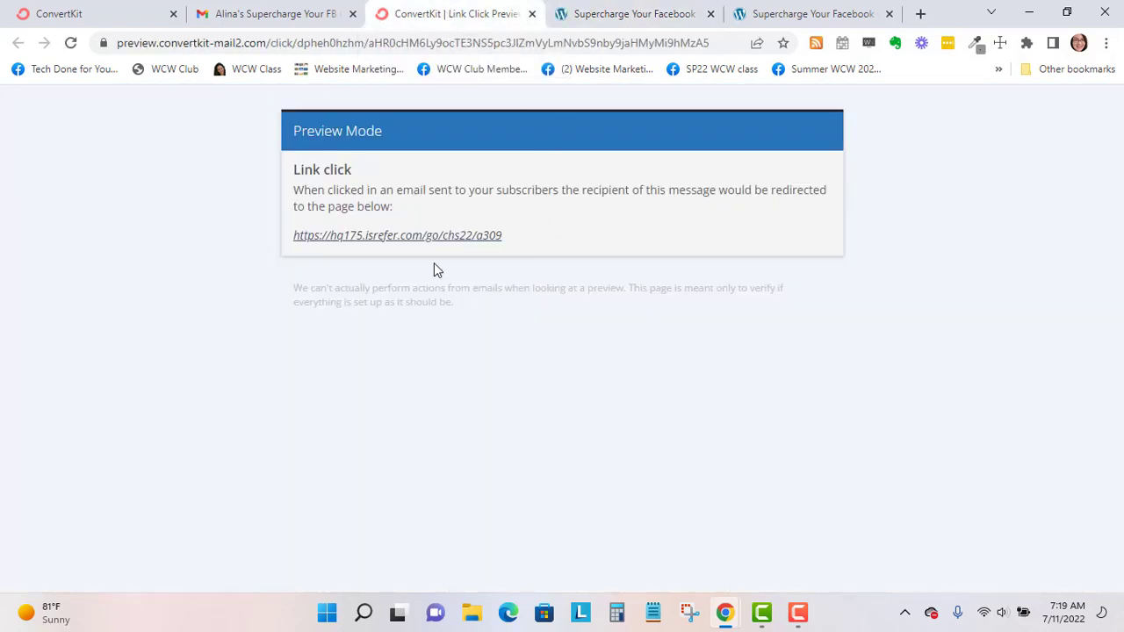
click(600, 13)
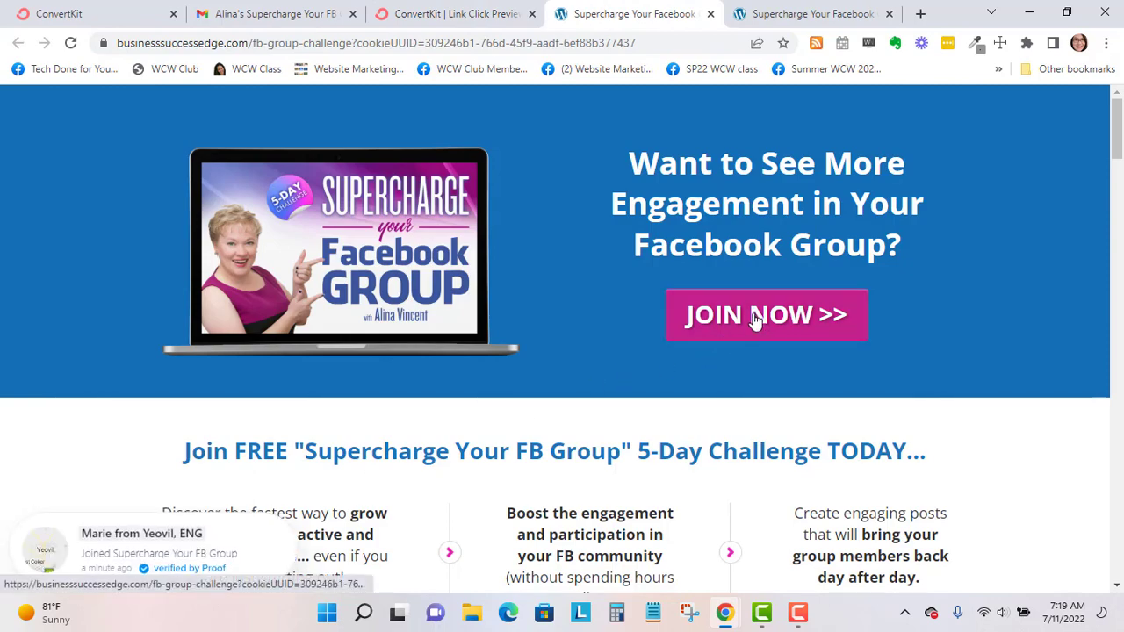
Step: Scroll the landing page down to the author bio, then back up to the 5-Day Challenge signup form
scroll(751, 333, down, 3)
scroll(746, 338, down, 10)
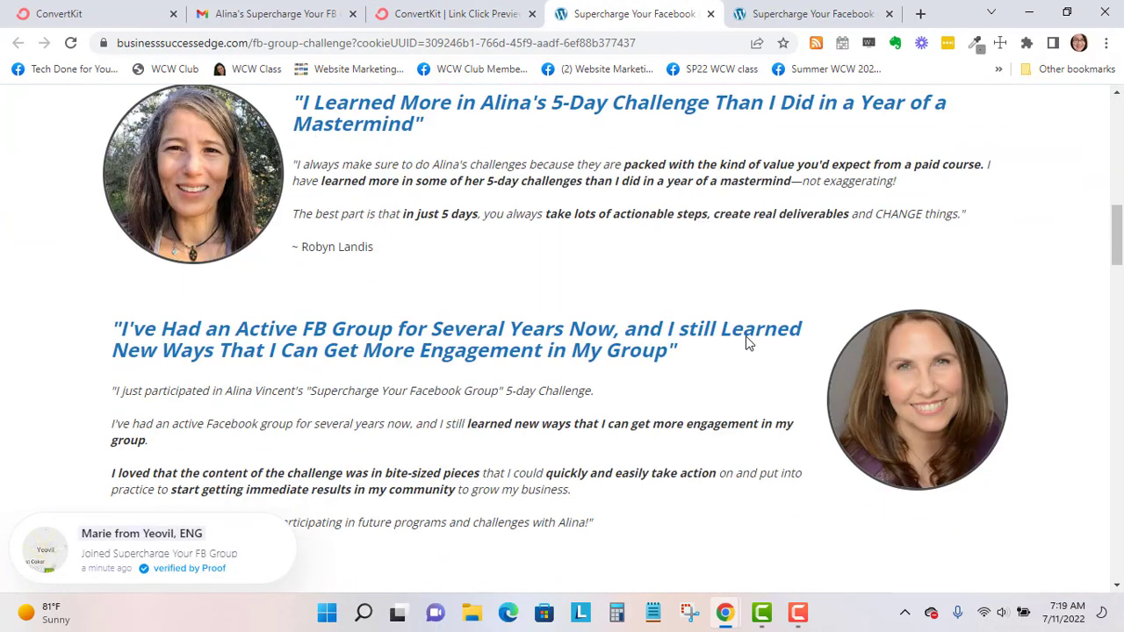
scroll(747, 337, down, 13)
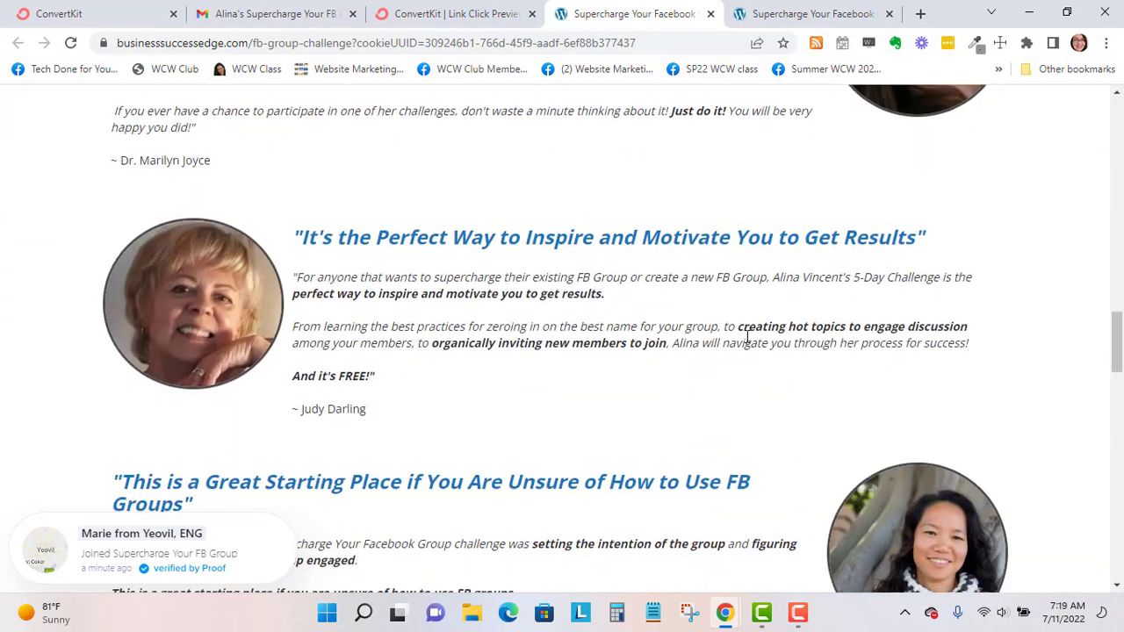
scroll(747, 337, down, 15)
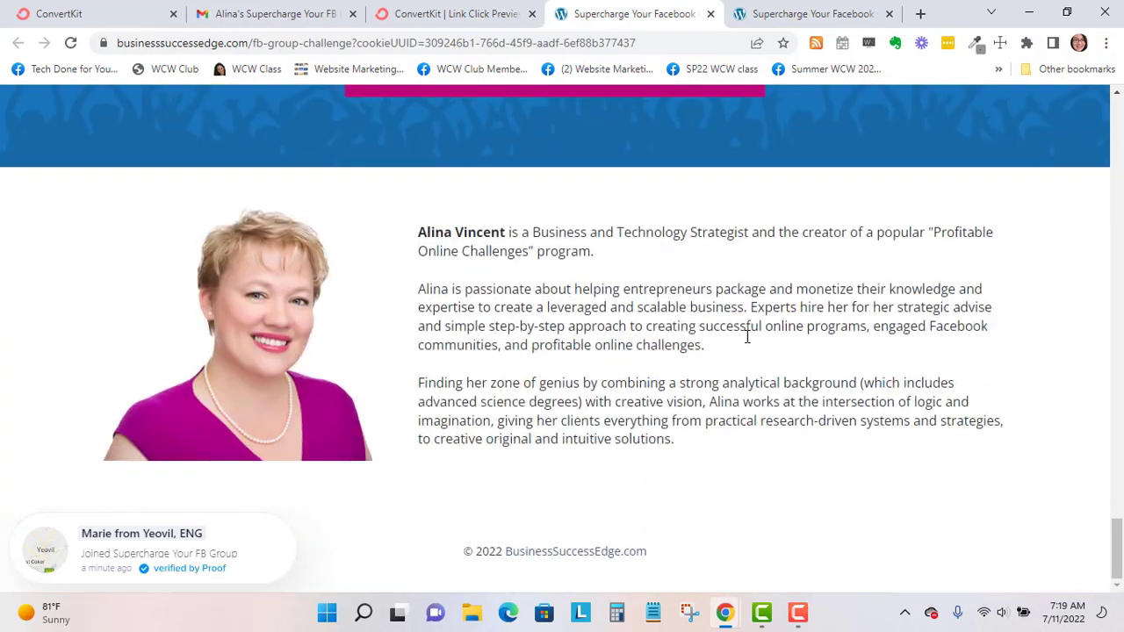
scroll(952, 361, up, 6)
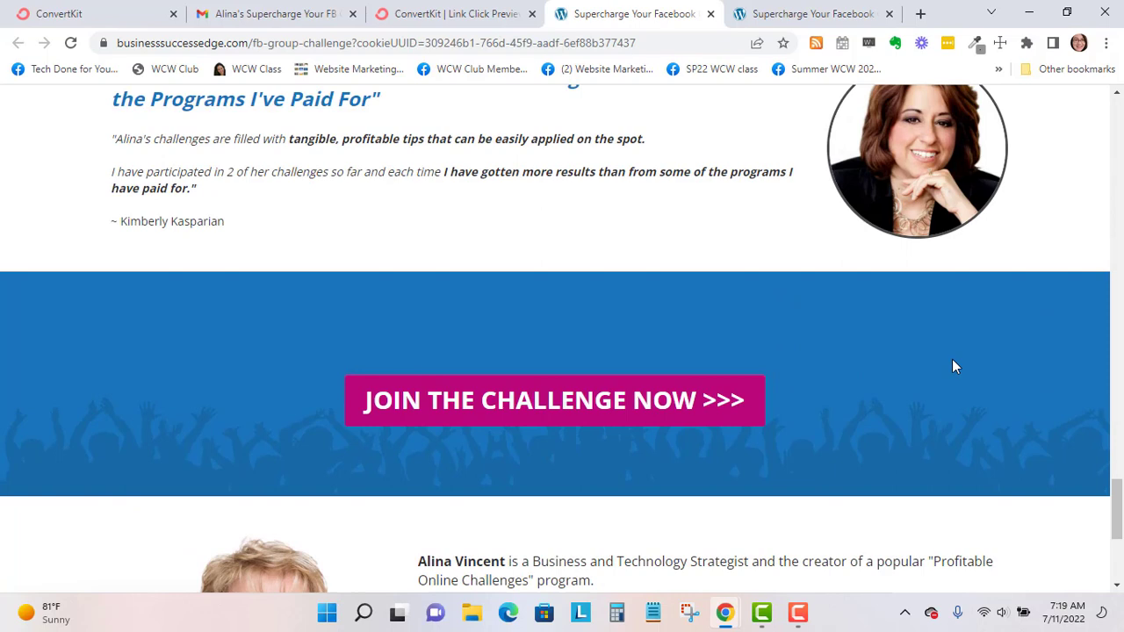
scroll(947, 365, up, 15)
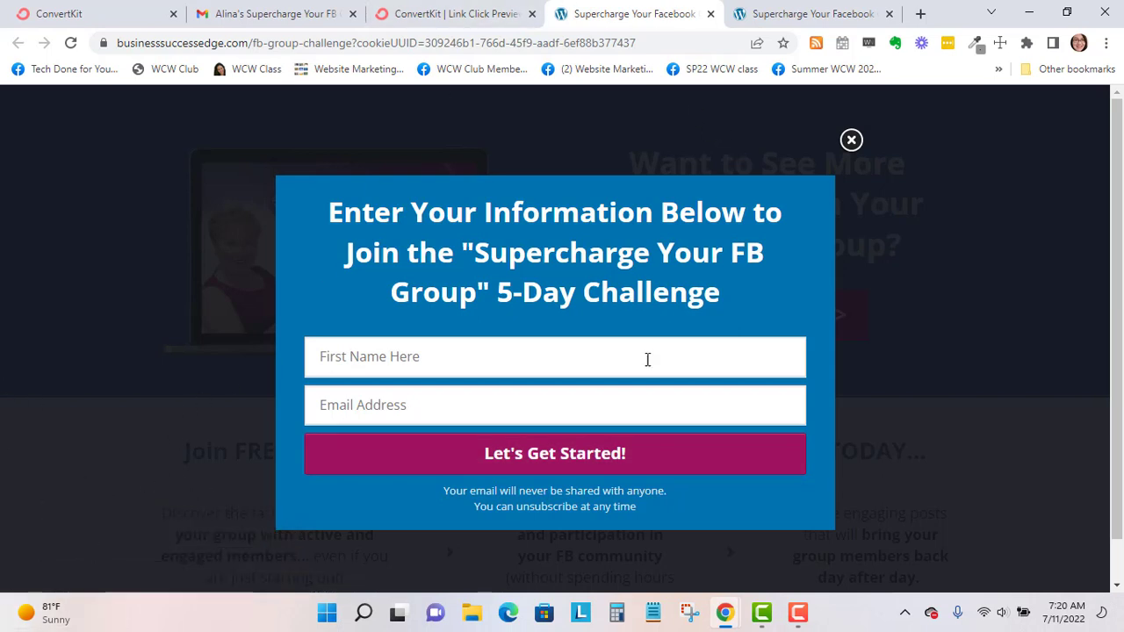
Step: Return from the landing page through Gmail to the ConvertKit draft editor
click(432, 16)
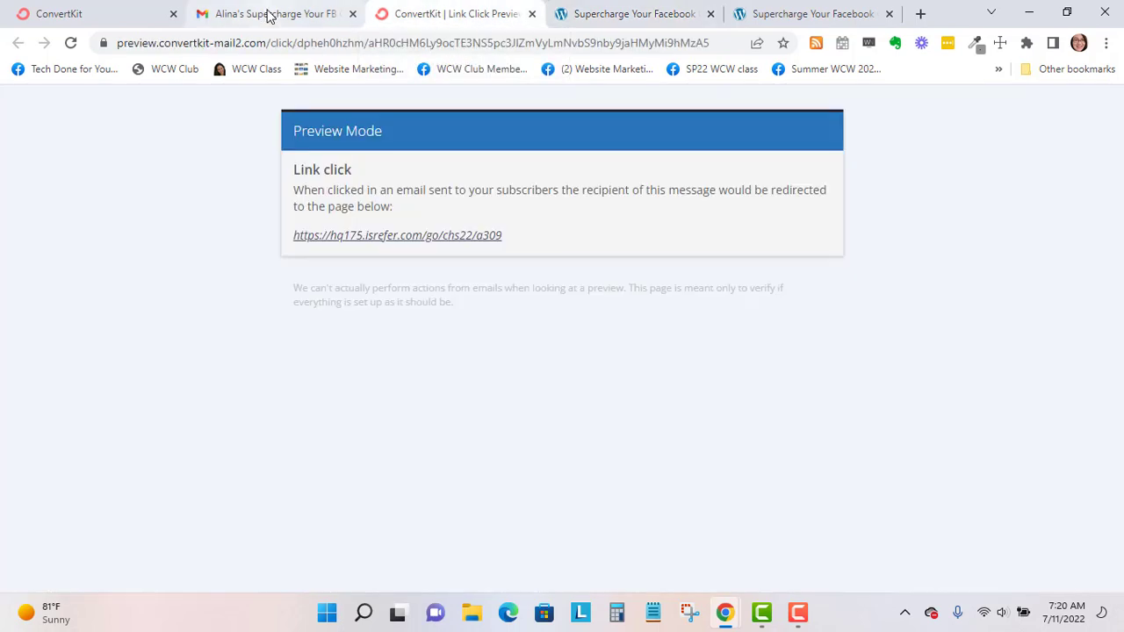
click(269, 13)
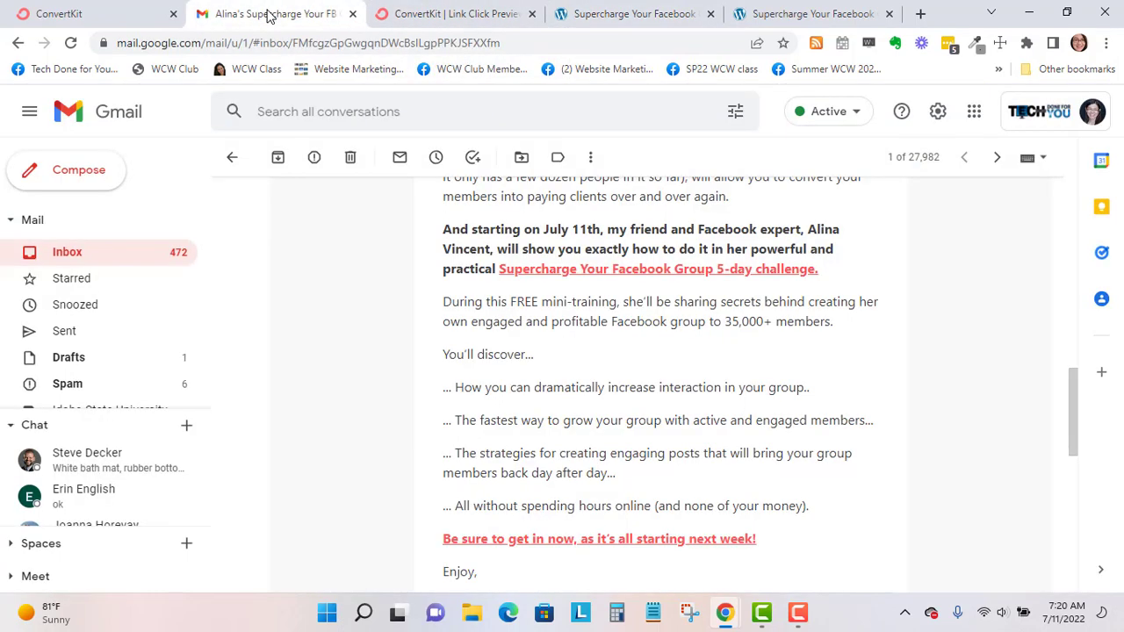
click(94, 12)
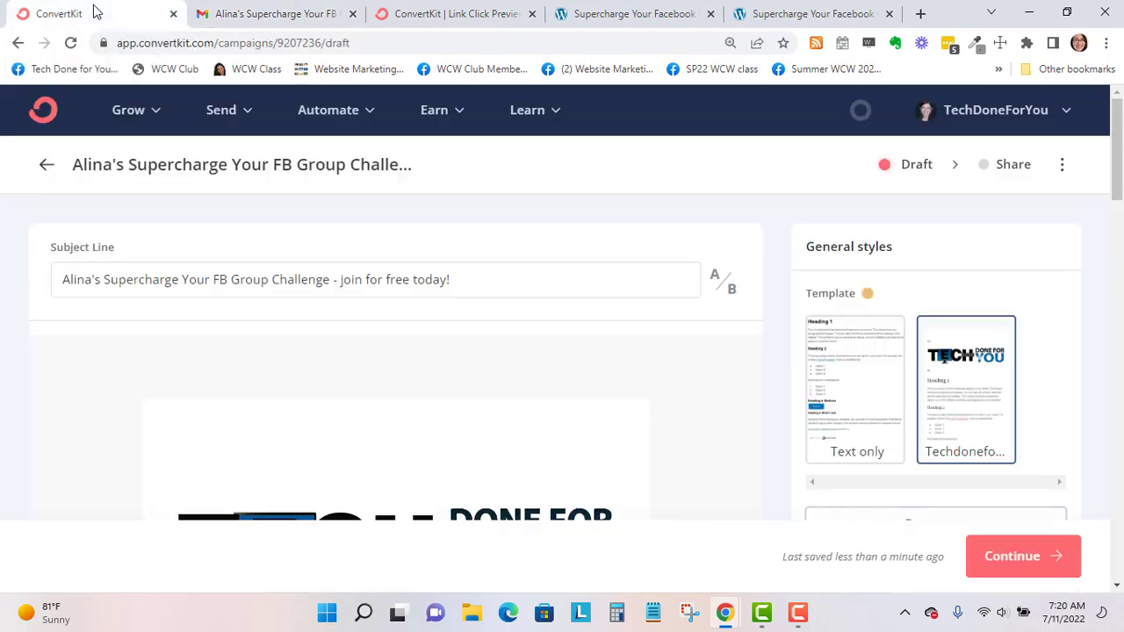
Step: Add A/B subject line B reading 'Come join the party!' and review the email body
click(729, 289)
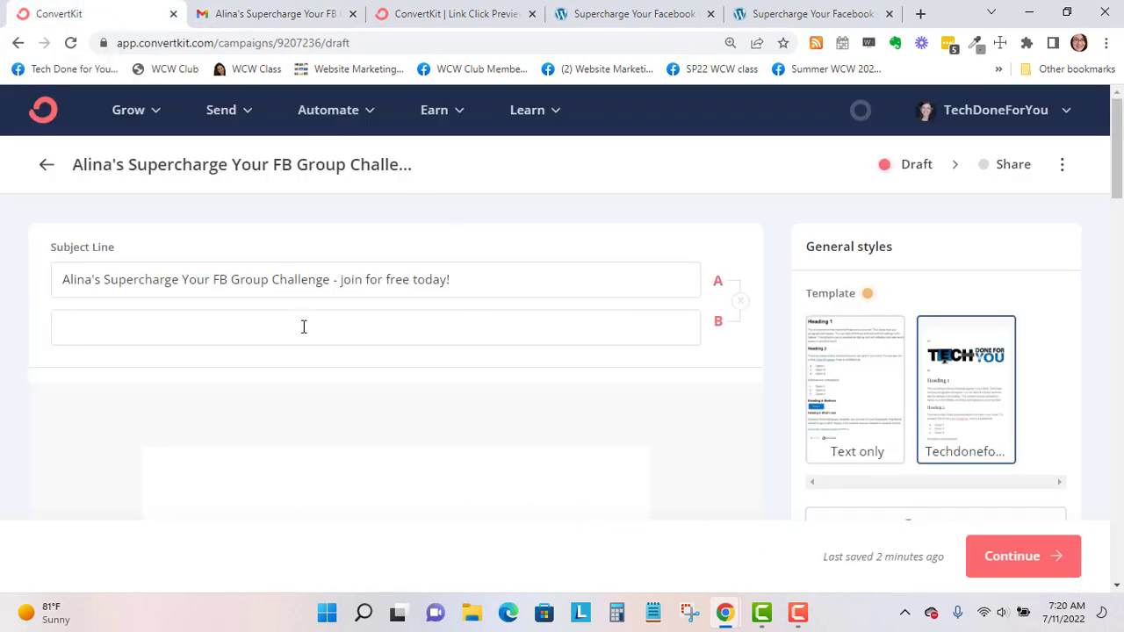
text(Come join the party!)
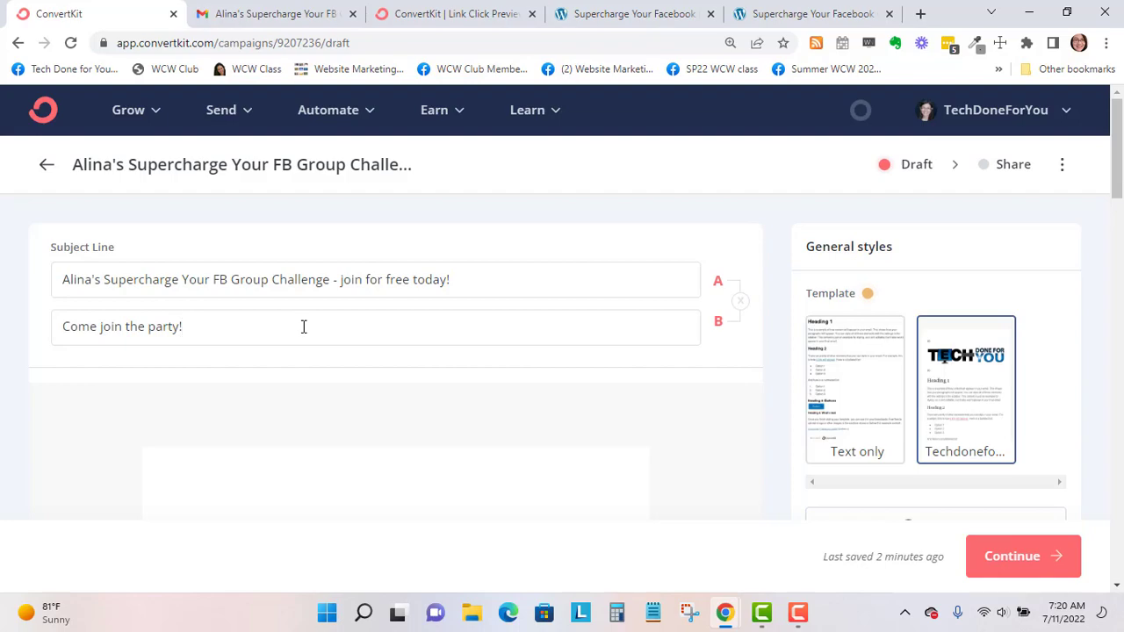
scroll(494, 427, down, 9)
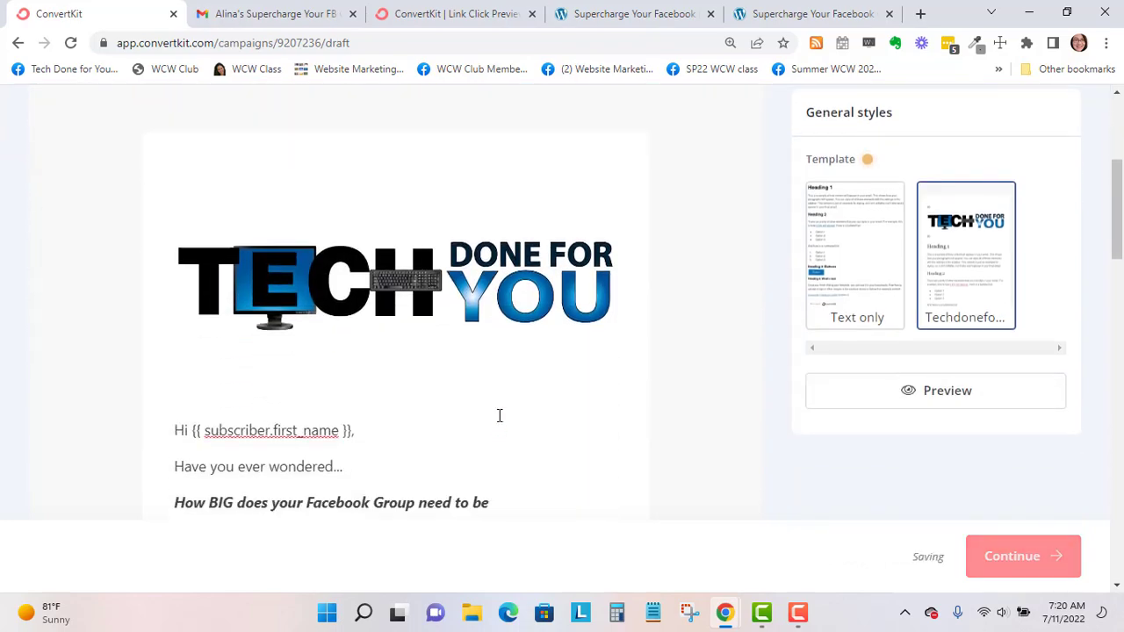
scroll(1019, 422, down, 8)
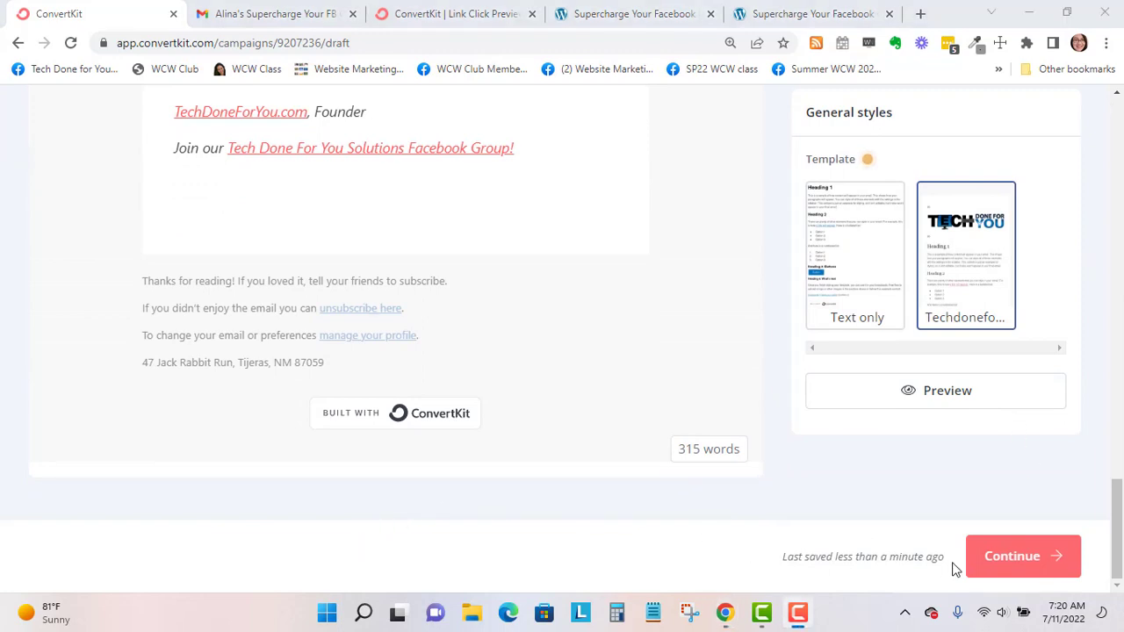
Step: Continue from the draft to the broadcast's sending settings
click(1024, 556)
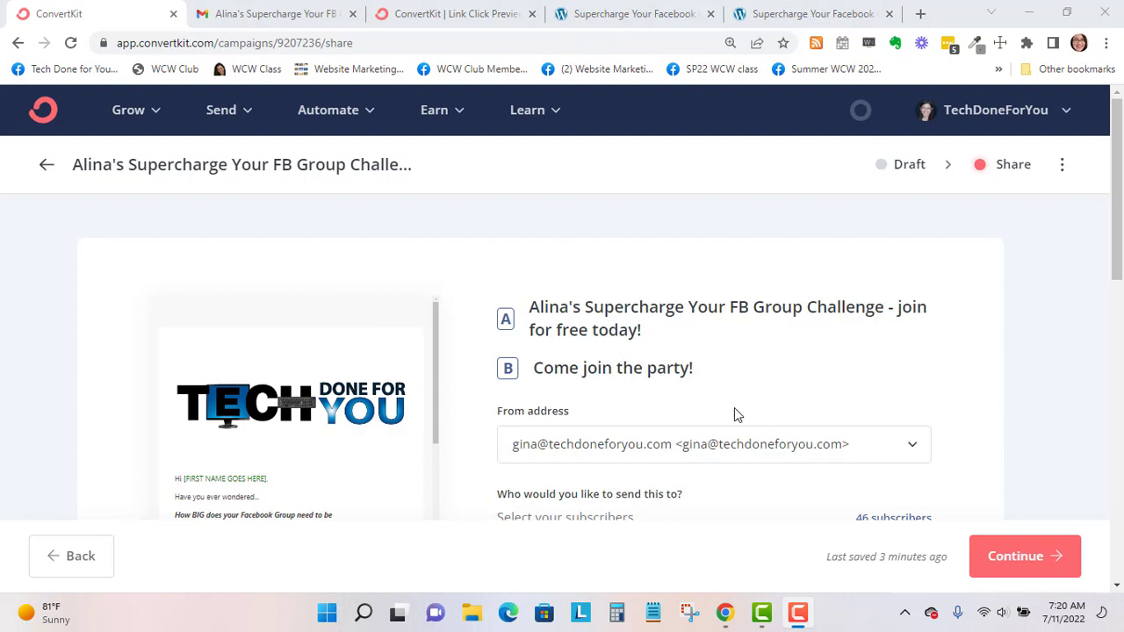
scroll(726, 439, down, 3)
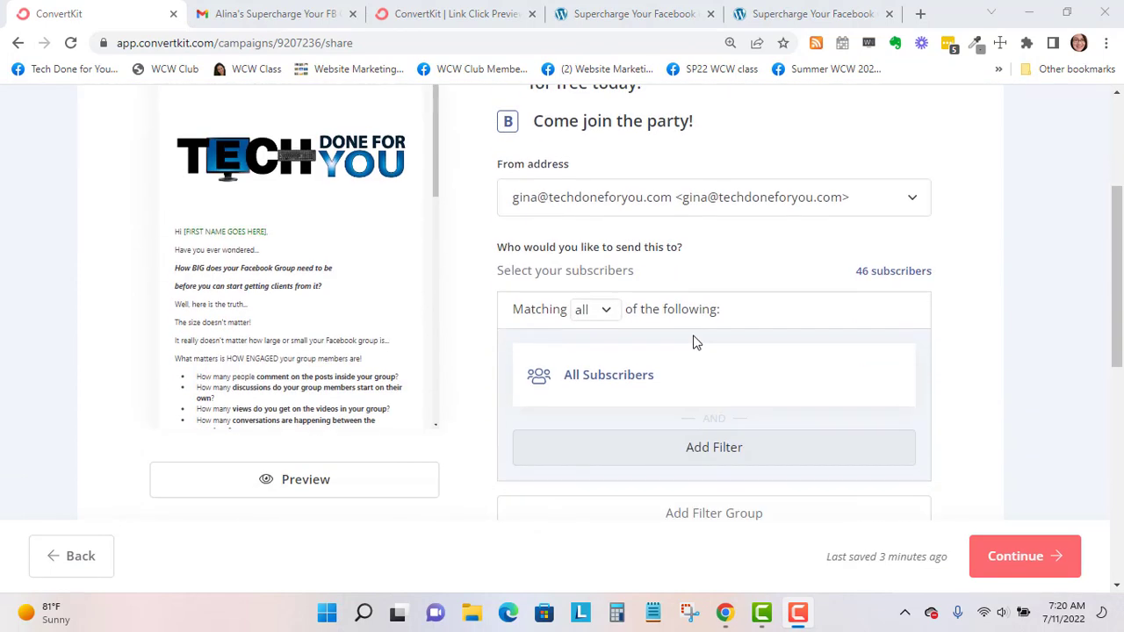
scroll(751, 269, down, 4)
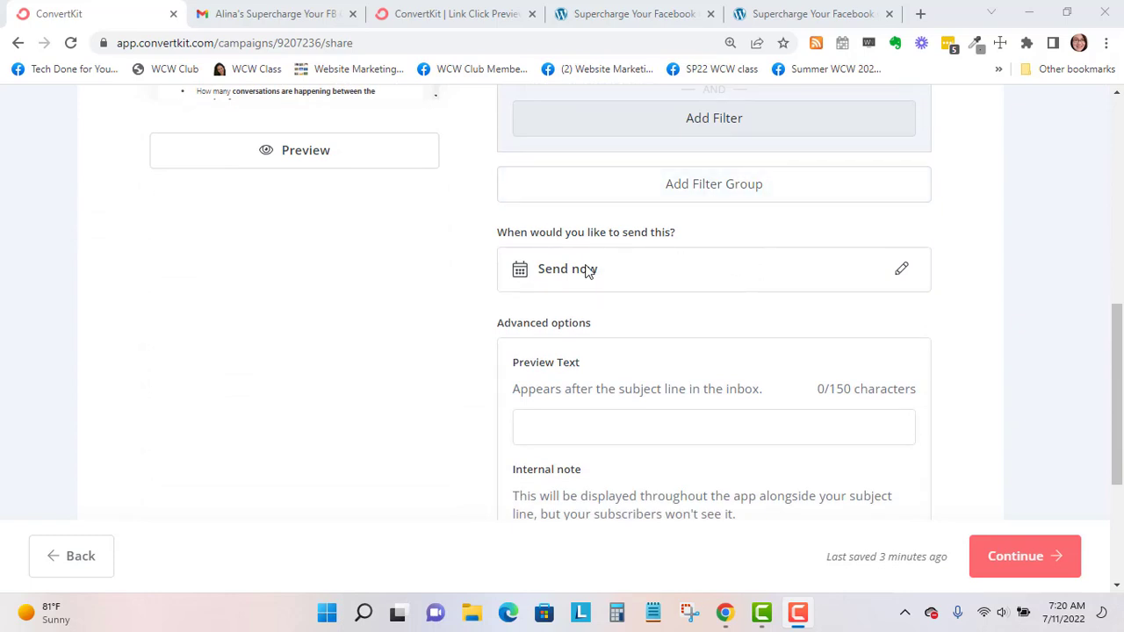
Step: Schedule the send for Jul 11, 2022 at 08:30 AM PDT
click(903, 271)
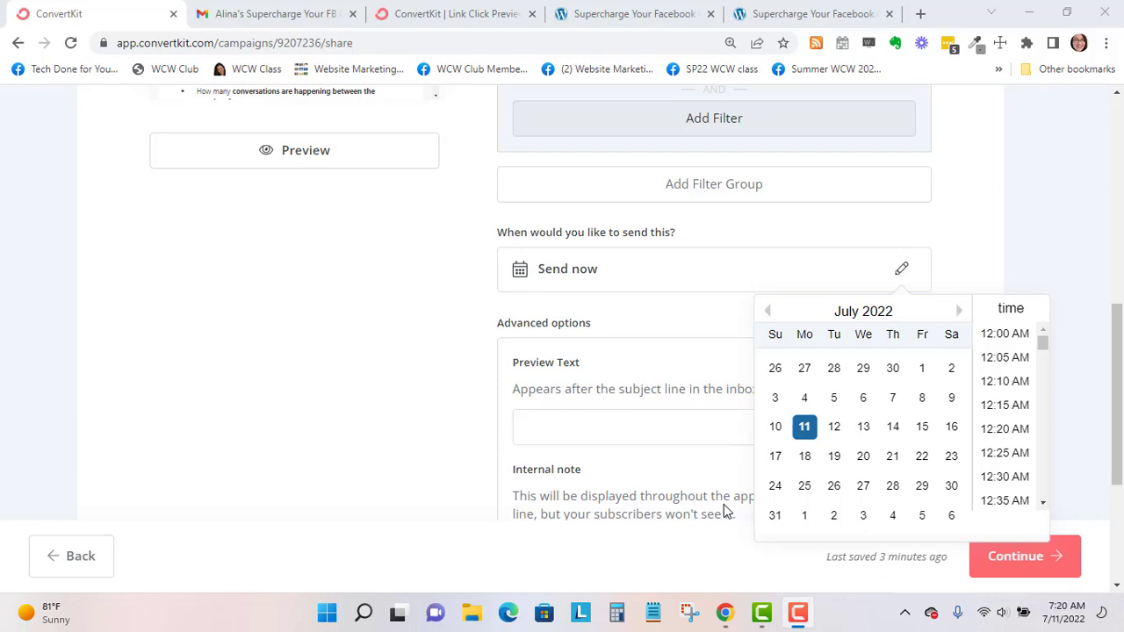
scroll(1019, 386, down, 5)
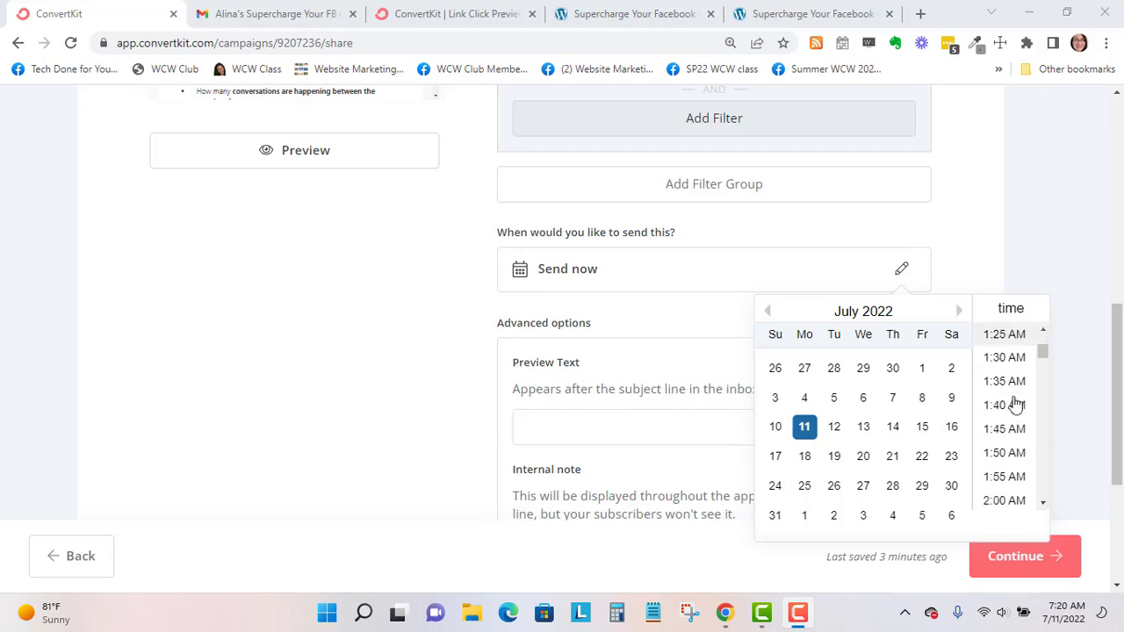
scroll(1016, 404, down, 11)
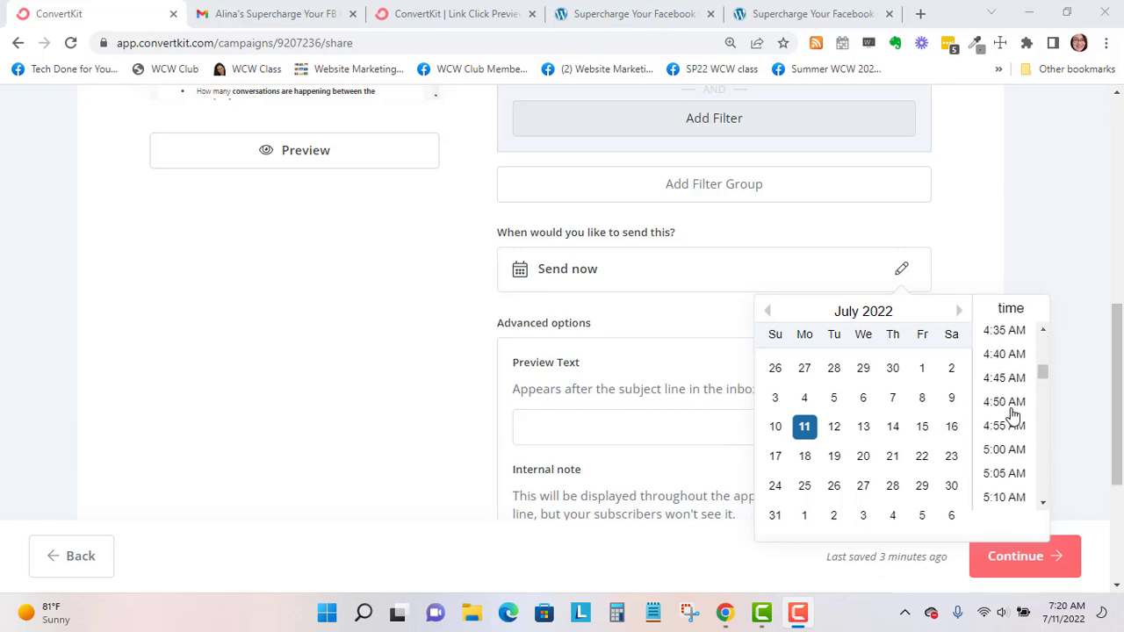
scroll(1012, 415, down, 8)
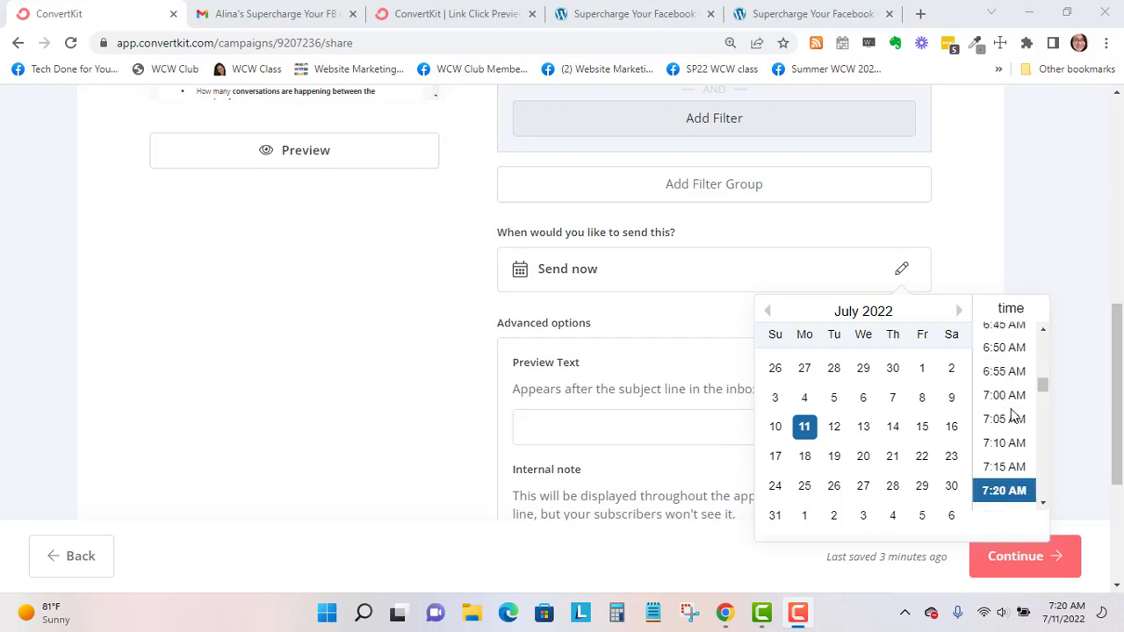
scroll(1012, 417, down, 2)
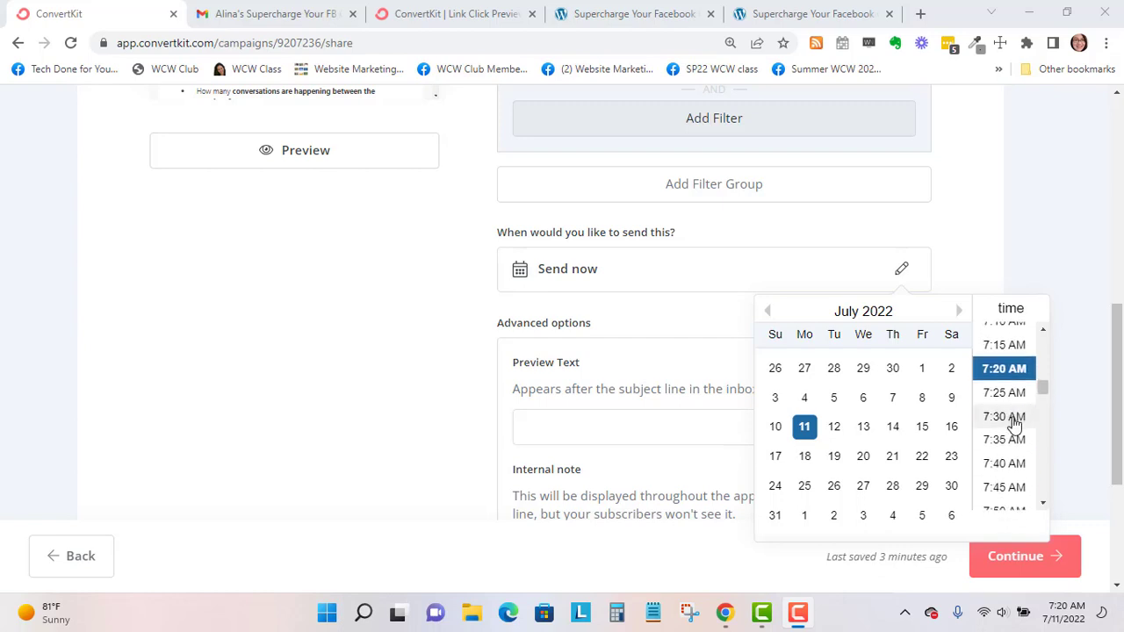
scroll(1014, 439, down, 2)
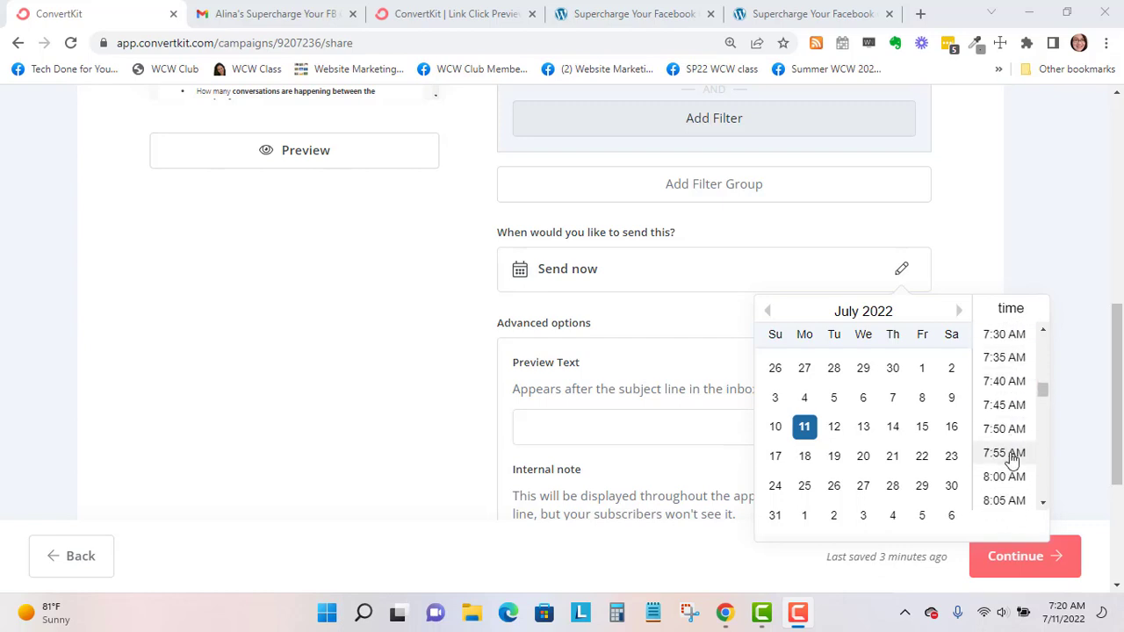
scroll(1006, 475, down, 3)
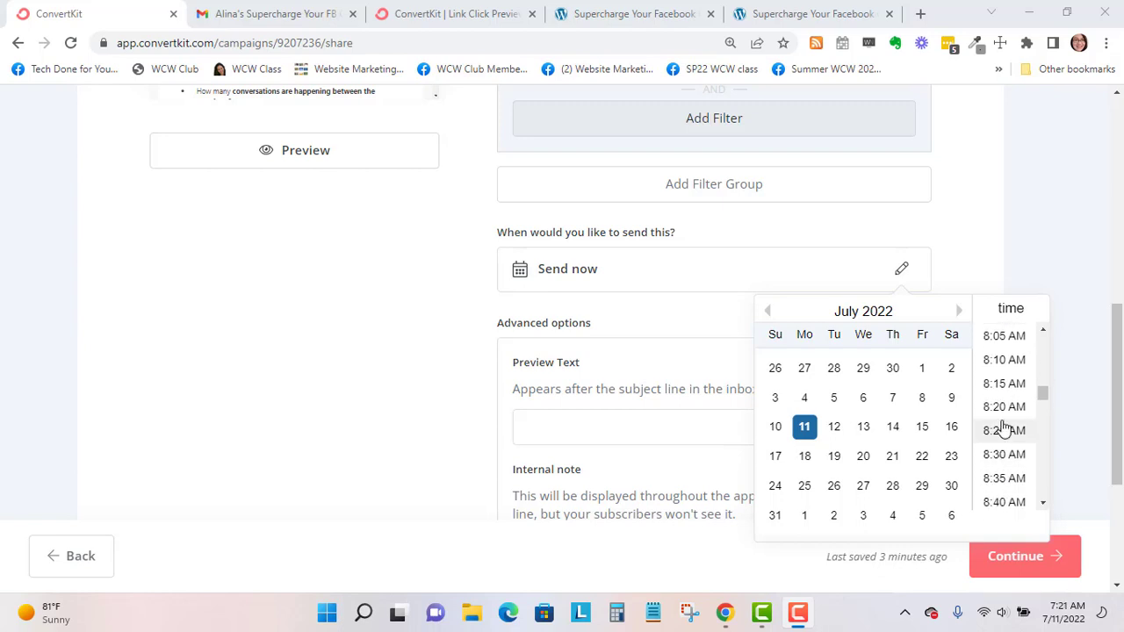
click(1013, 462)
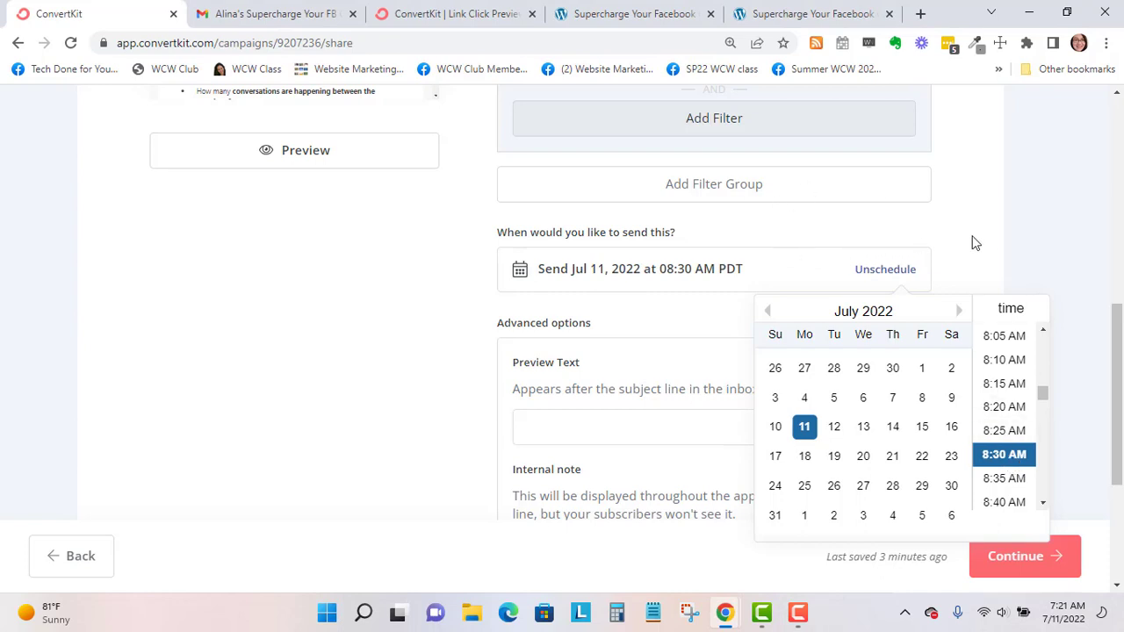
click(996, 240)
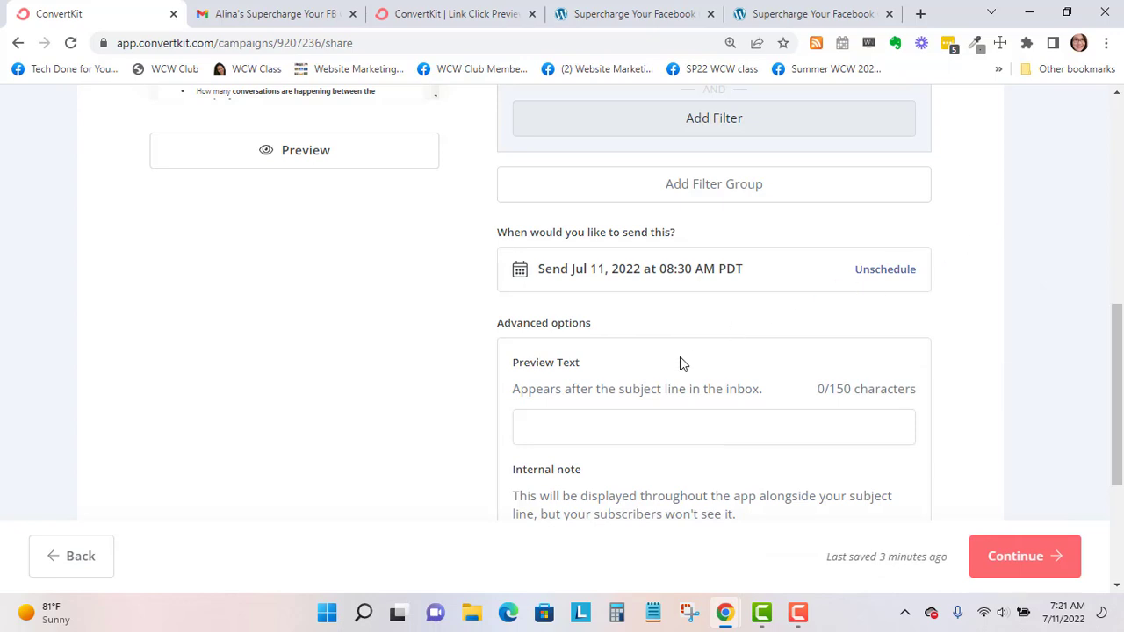
scroll(677, 360, down, 2)
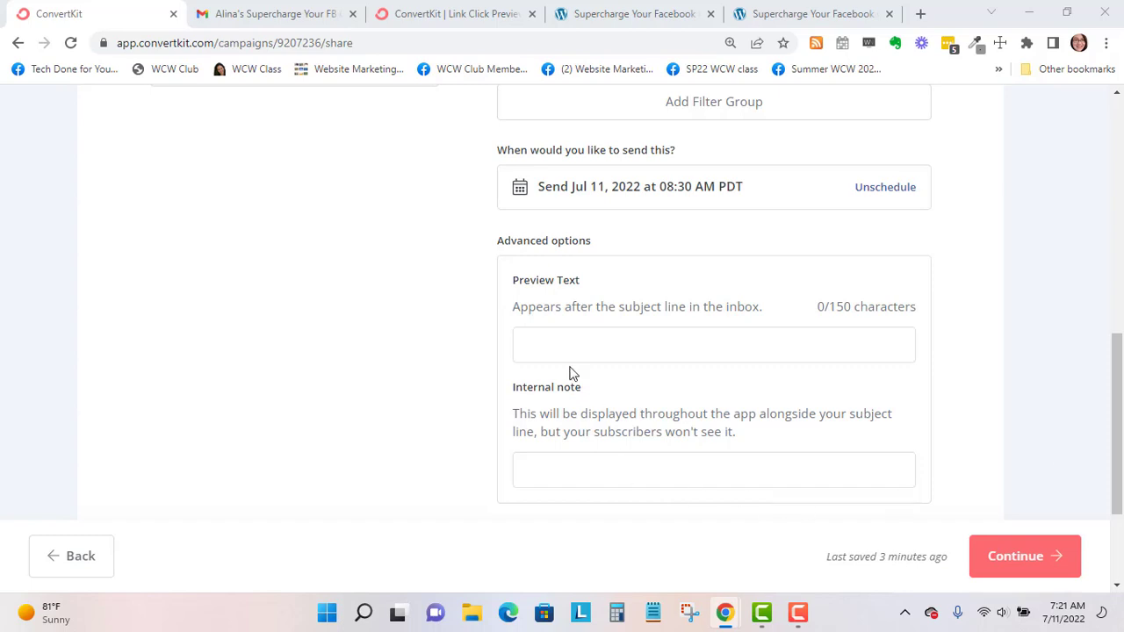
Step: Set the preview text to 'Are you coming?' and leave Post to my public feed off
click(559, 342)
text(Are you coming?)
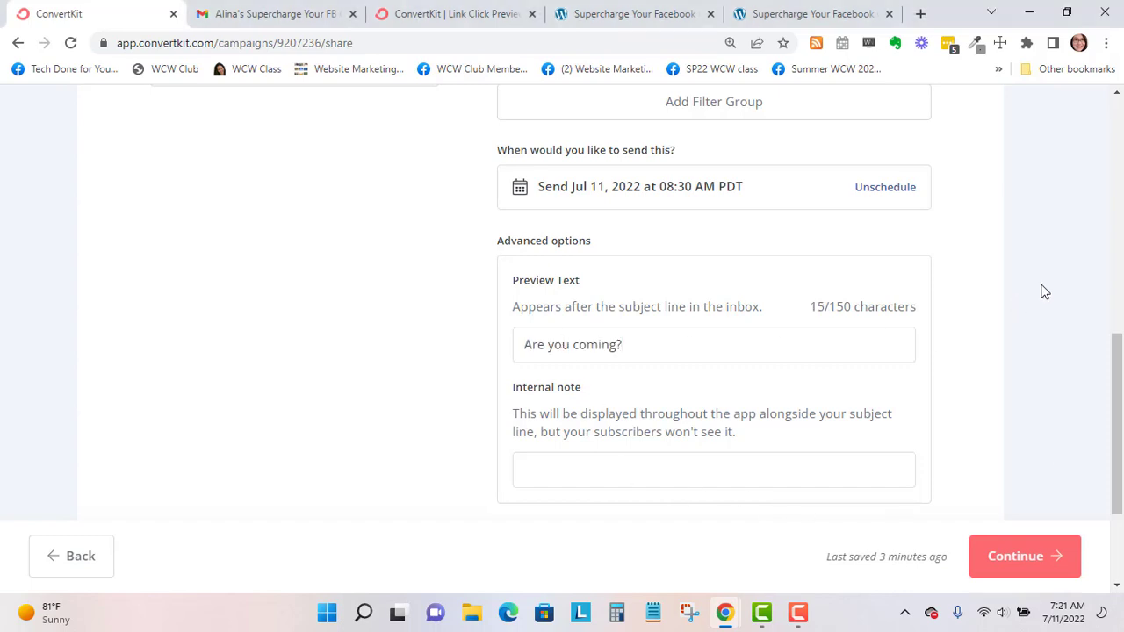
scroll(1044, 292, down, 2)
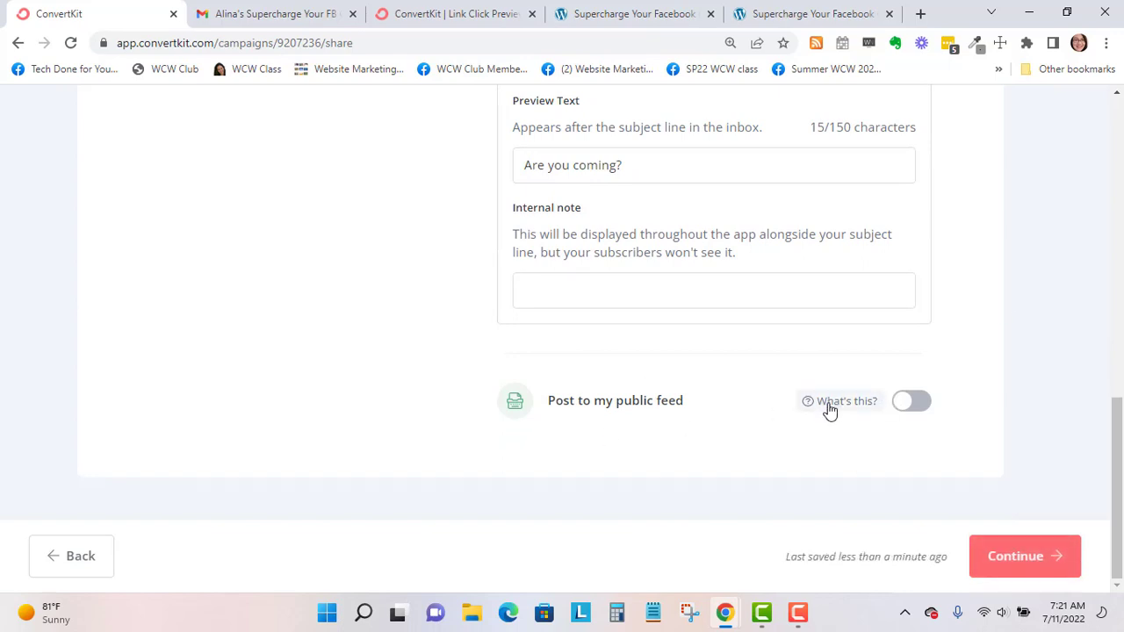
mouse_move(830, 409)
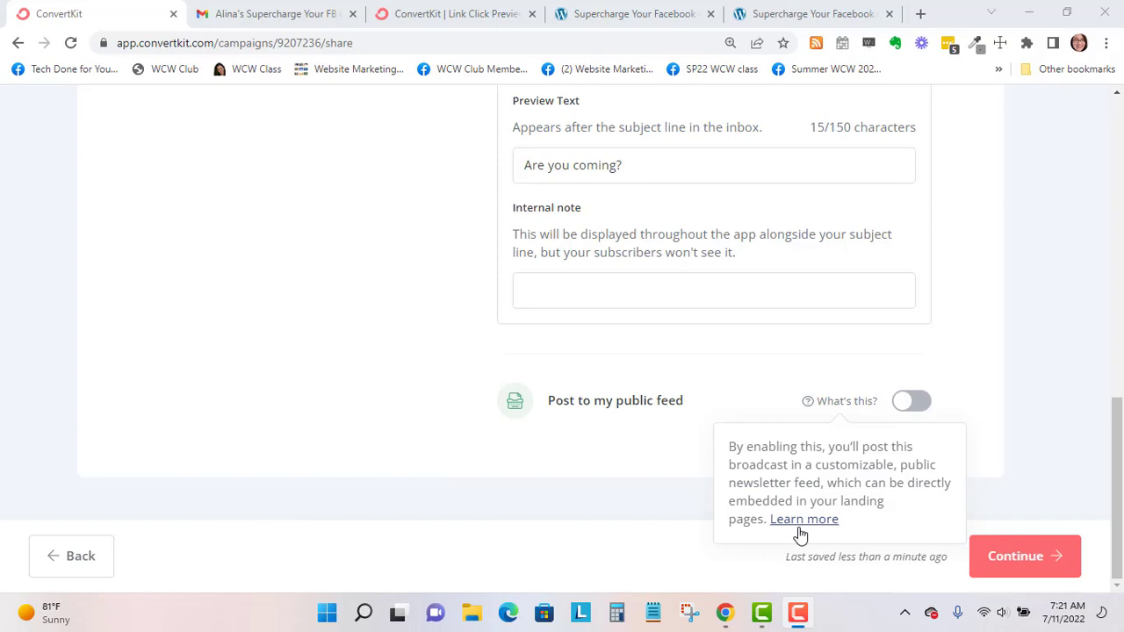
Step: Bring up the send confirmation for All Subscribers (46) on 07/11/22 at 8:30:00 AM PDT
click(1024, 559)
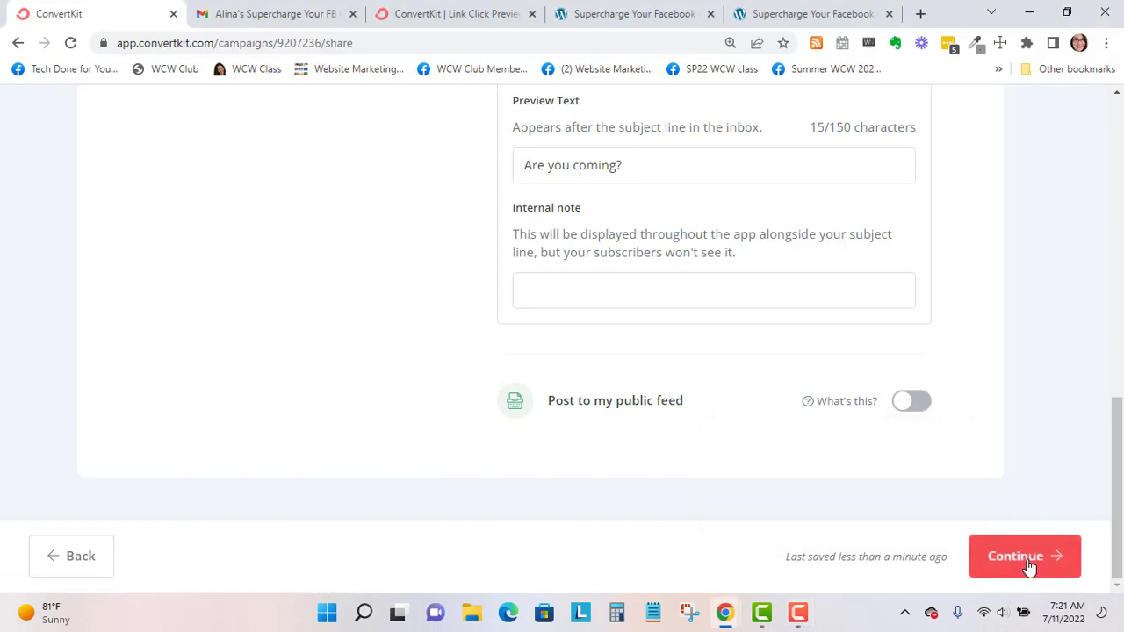
click(1028, 564)
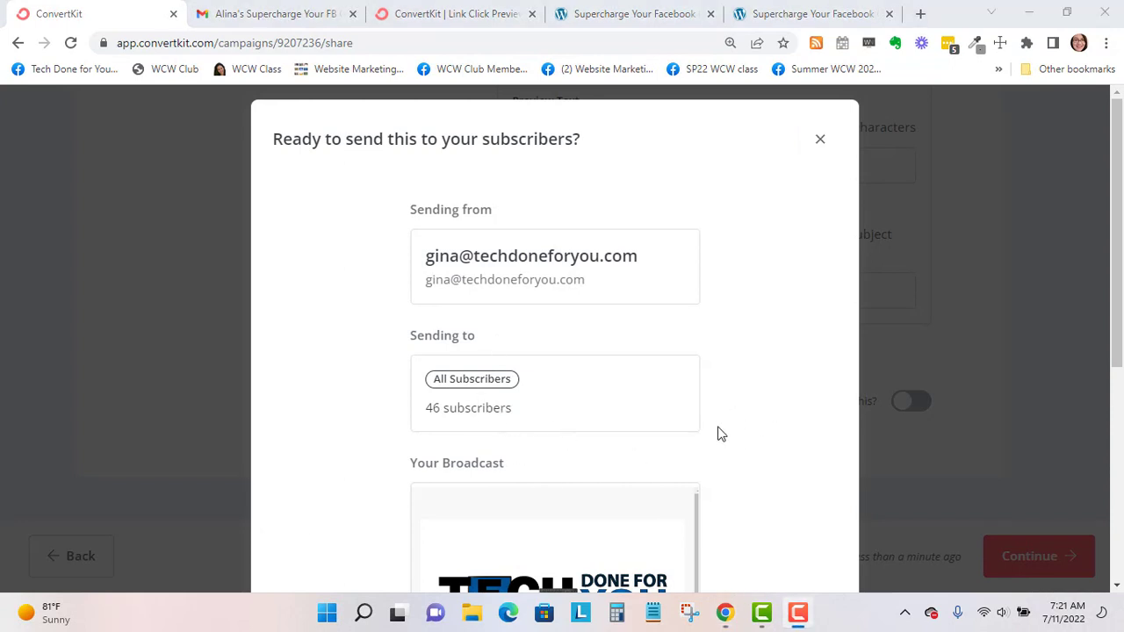
scroll(653, 344, down, 5)
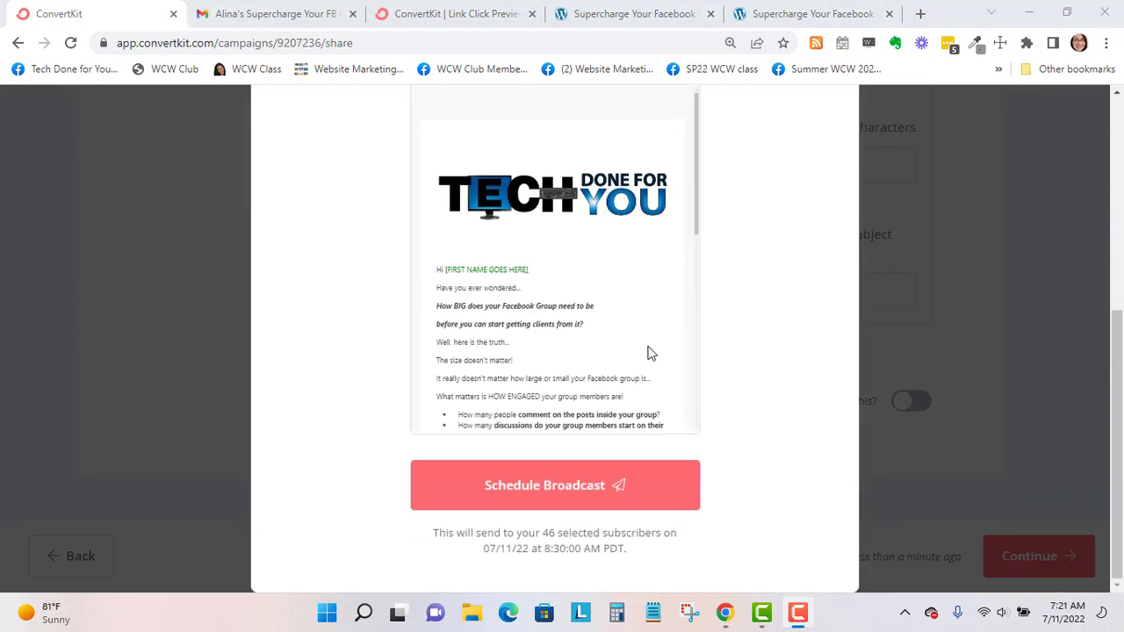
scroll(634, 360, down, 1)
scroll(634, 360, down, 1)
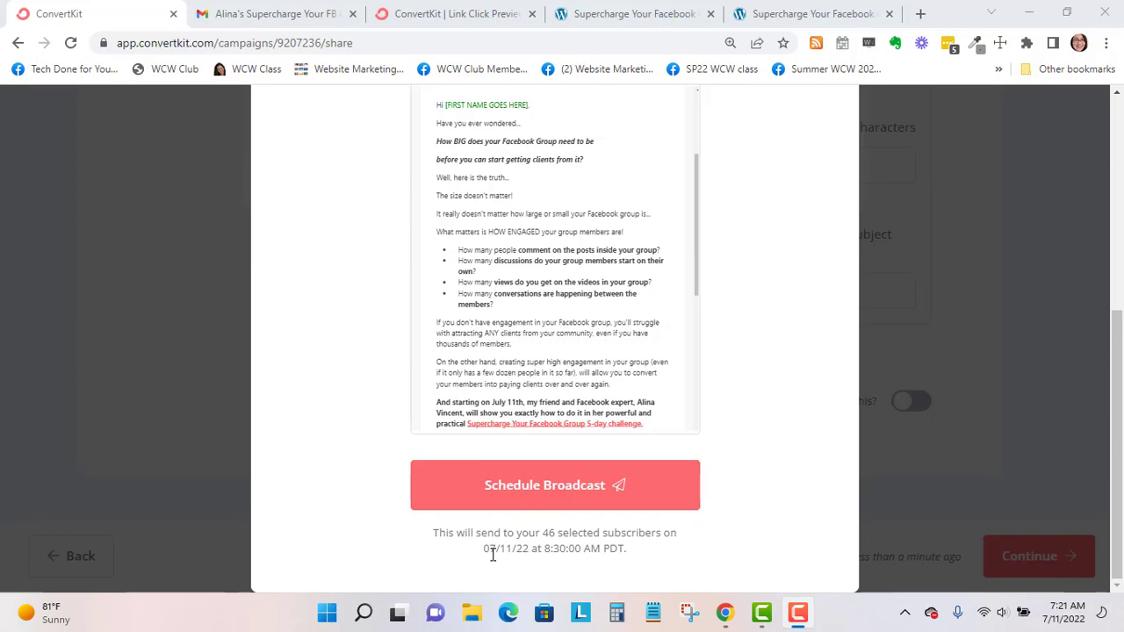
Step: Schedule the broadcast so it is queued for sending to 46 subscribers
click(554, 496)
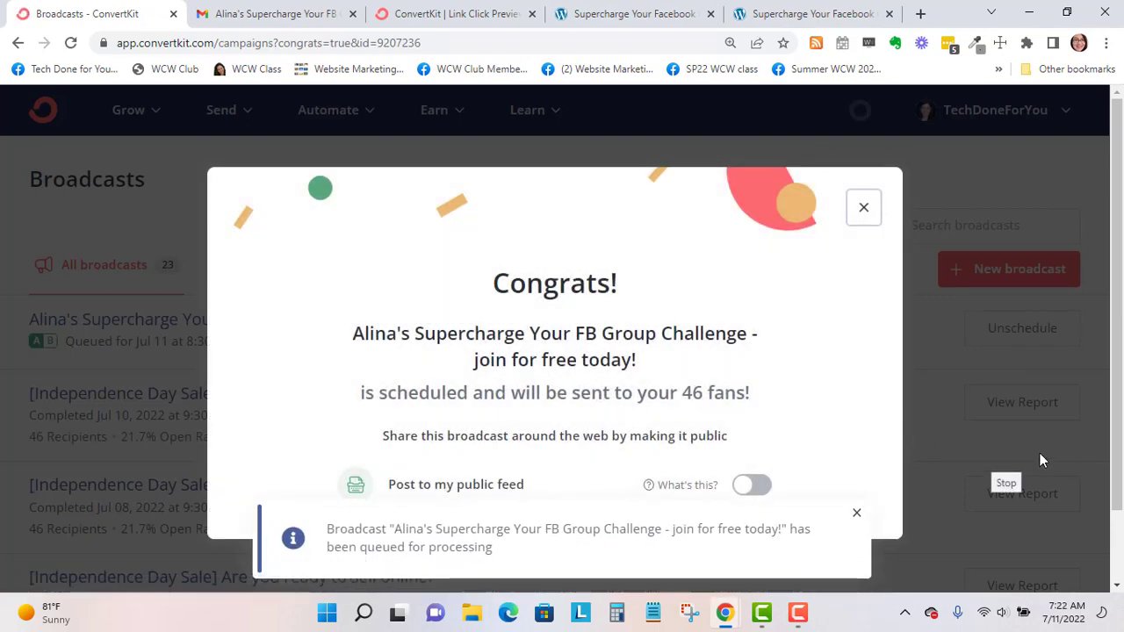
key(F10)
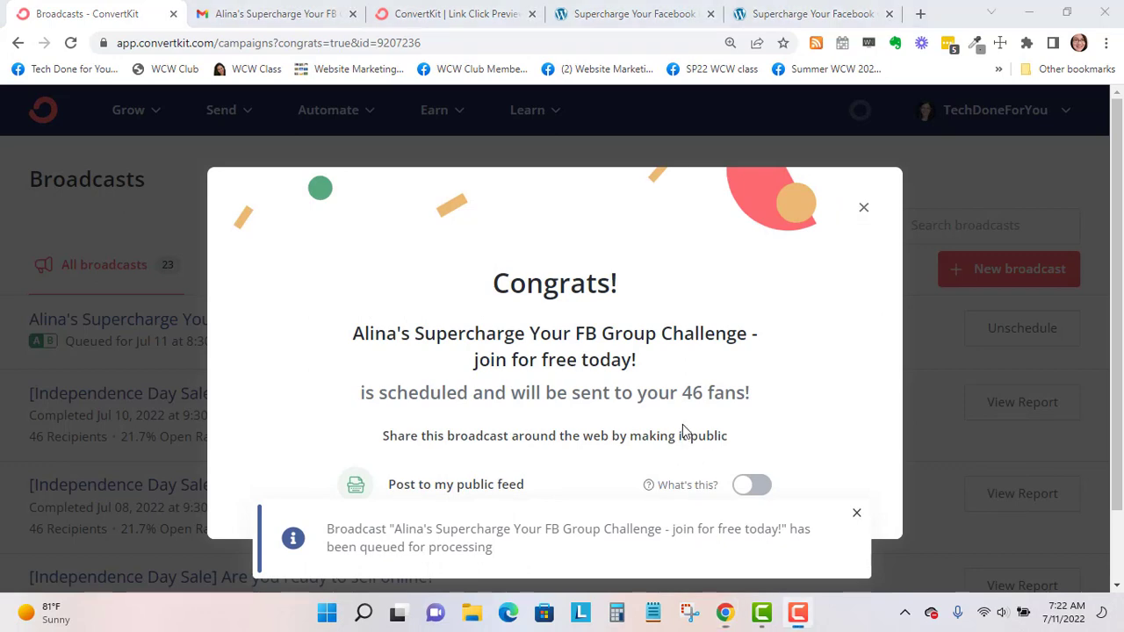